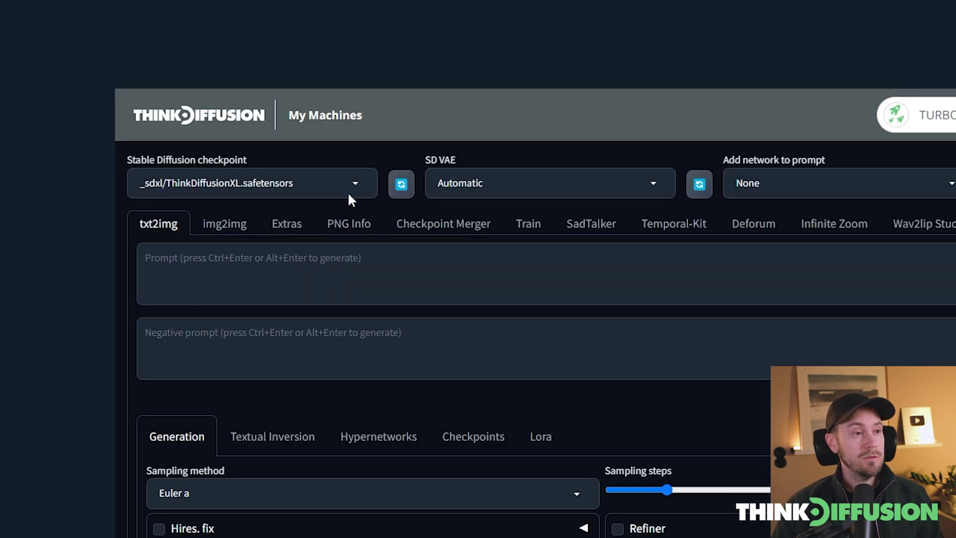
# Look through the checkpoint model list, then close it without changing checkpoint.
pyautogui.click(356, 184)
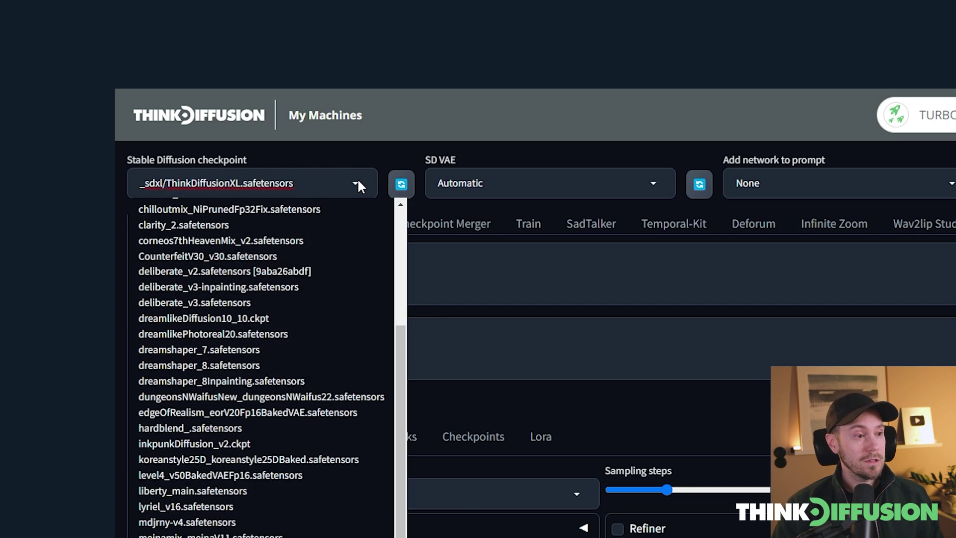
pyautogui.moveTo(401, 422); pyautogui.dragTo(412, 519)
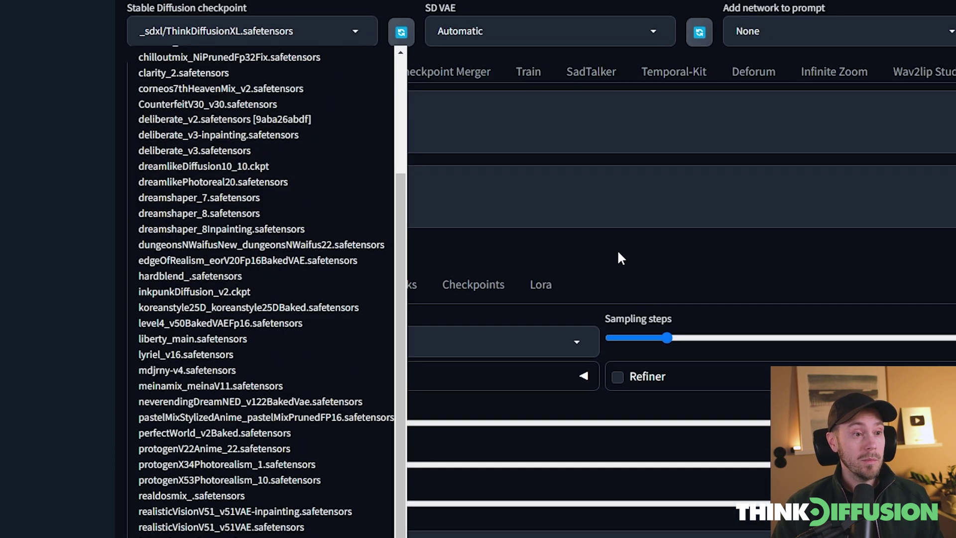
pyautogui.click(620, 257)
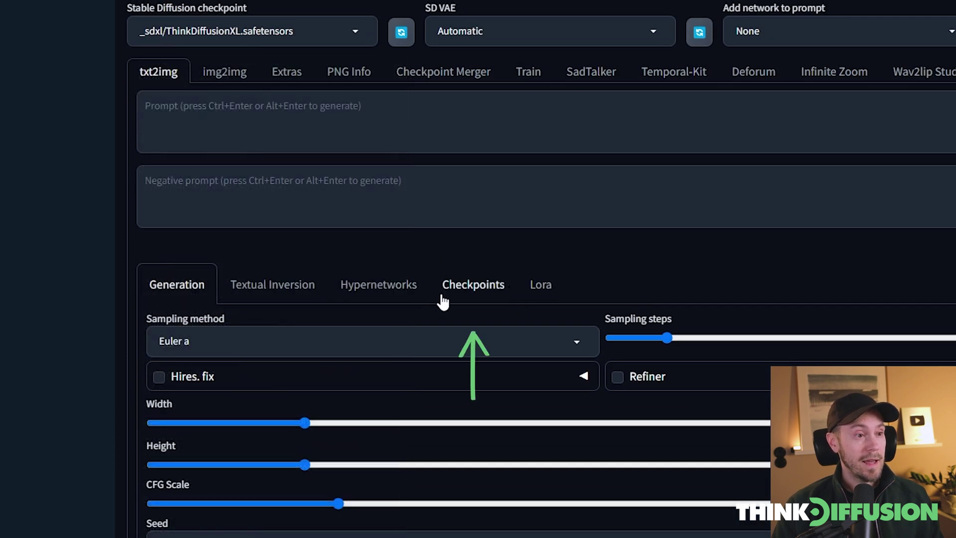
# Browse the Checkpoints thumbnail gallery of installed model cards down and back up.
pyautogui.click(482, 294)
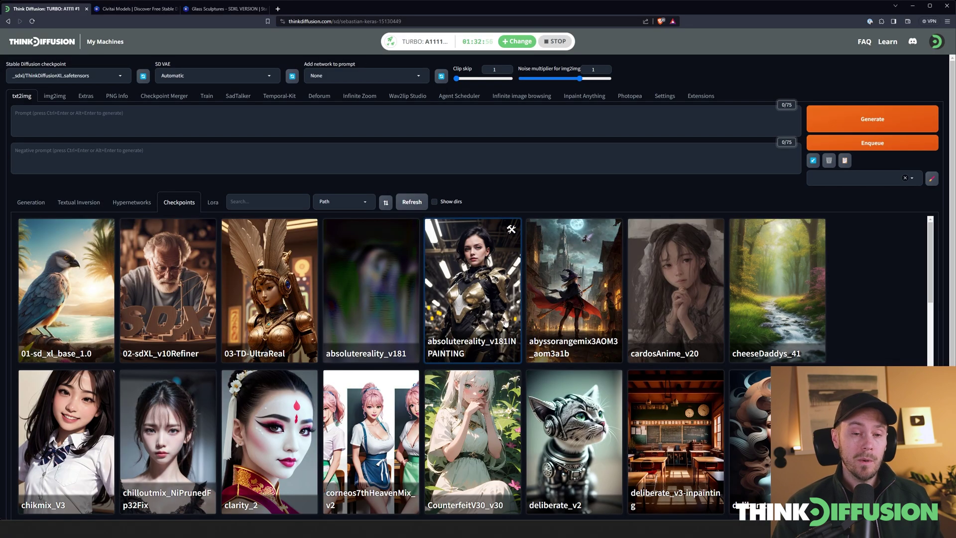
pyautogui.scroll(-10, 871, 365)
pyautogui.scroll(-3, 871, 365)
pyautogui.scroll(-3, 871, 365)
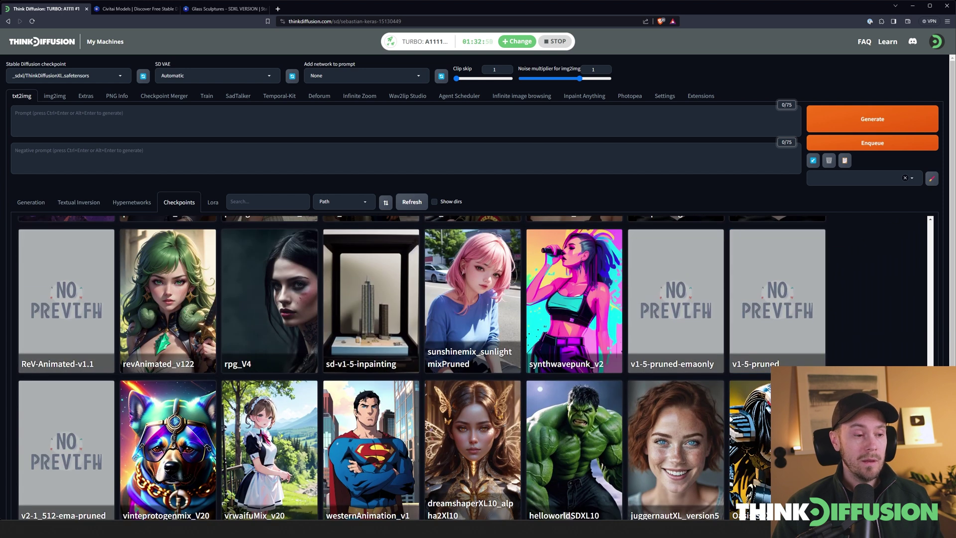
pyautogui.scroll(-3, 871, 366)
pyautogui.scroll(-1, 478, 287)
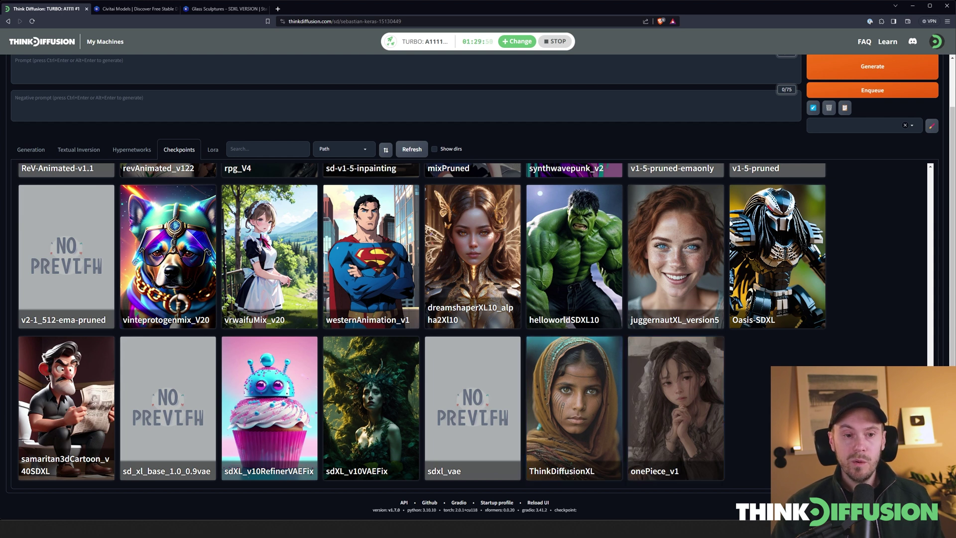
pyautogui.scroll(2, 420, 324)
pyautogui.scroll(2, 420, 323)
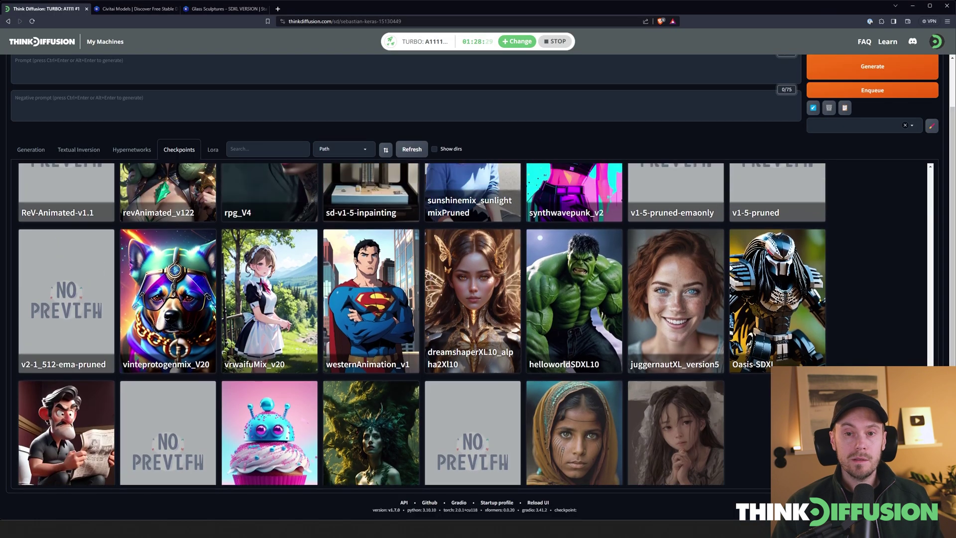
pyautogui.scroll(4, 941, 271)
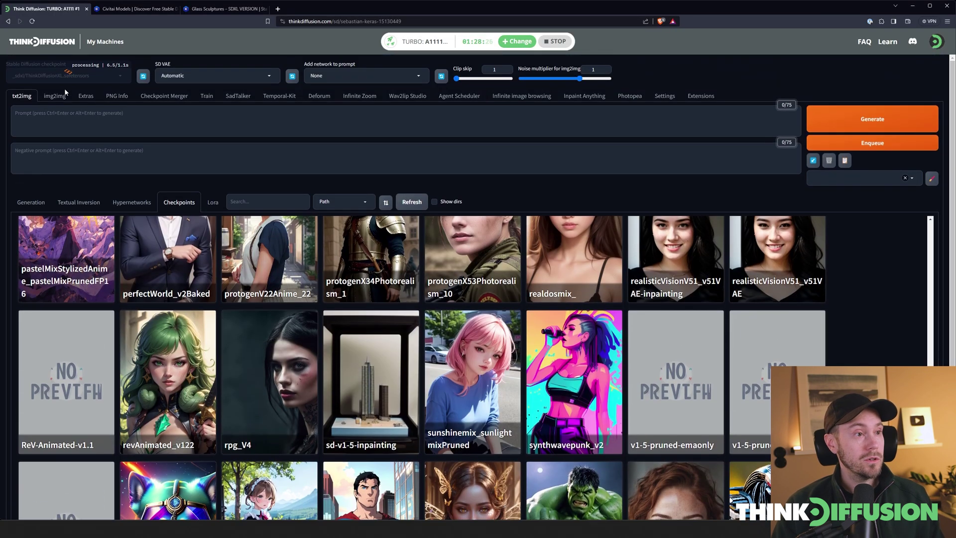
# Enter the prompt 'cat in a hat' in the Generation tab.
pyautogui.click(29, 201)
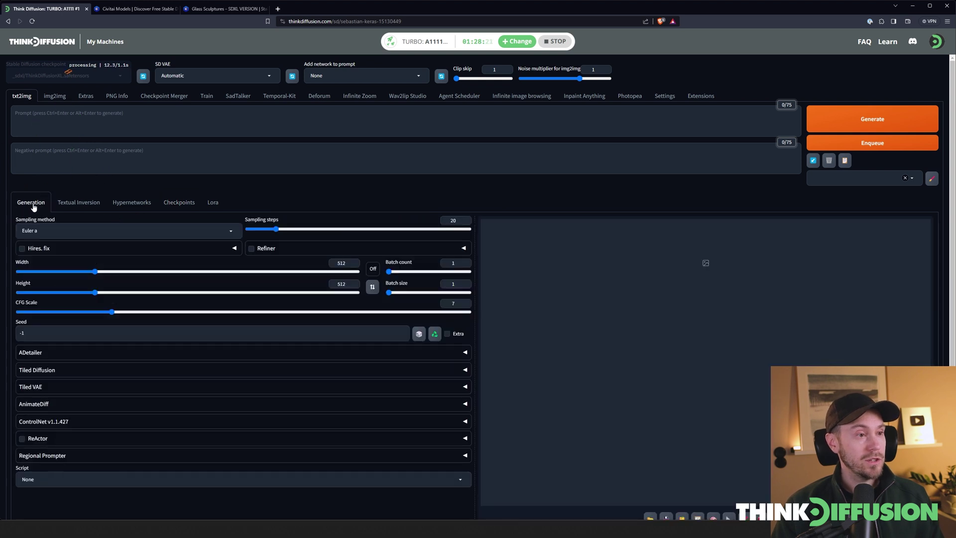
pyautogui.click(100, 119)
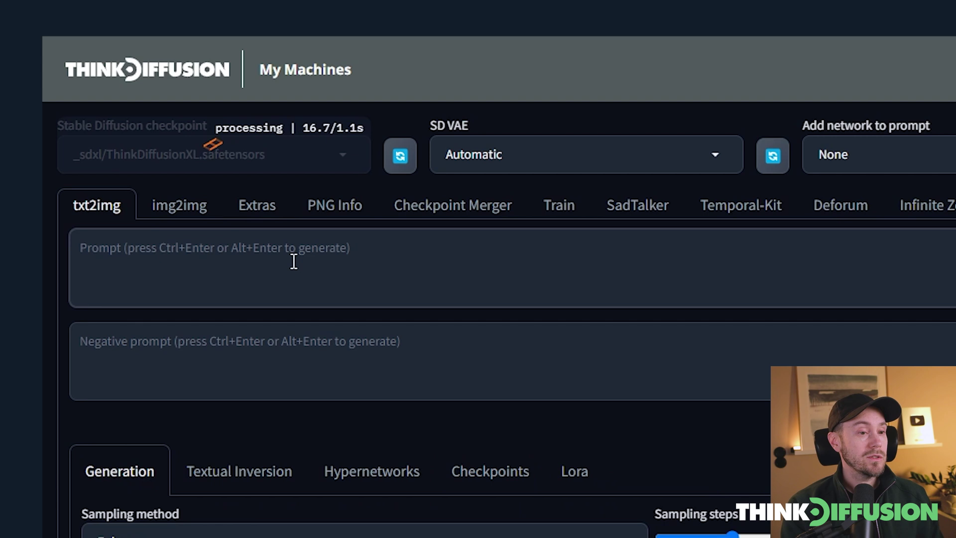
pyautogui.write('cat in a hat')
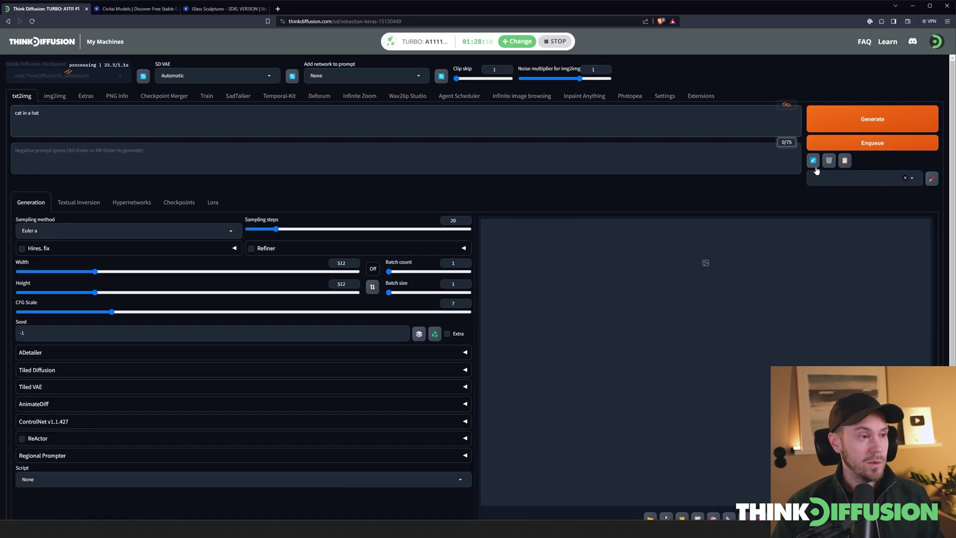
# Set Width and Height to 1024 and Batch count to 2.
pyautogui.doubleClick(341, 263)
pyautogui.write('1024')
pyautogui.press('Tab')
pyautogui.write('1024')
pyautogui.press('Tab')
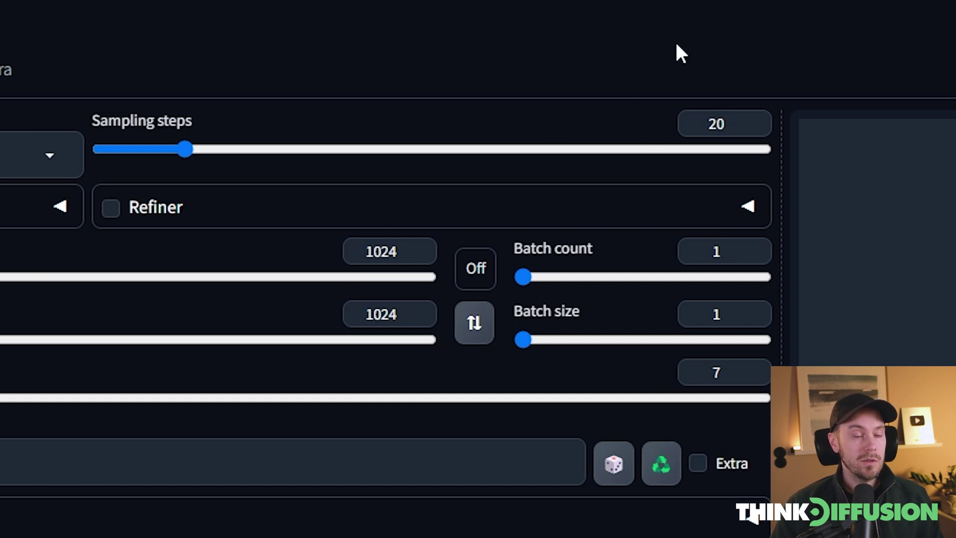
pyautogui.click(592, 252)
pyautogui.write('2')
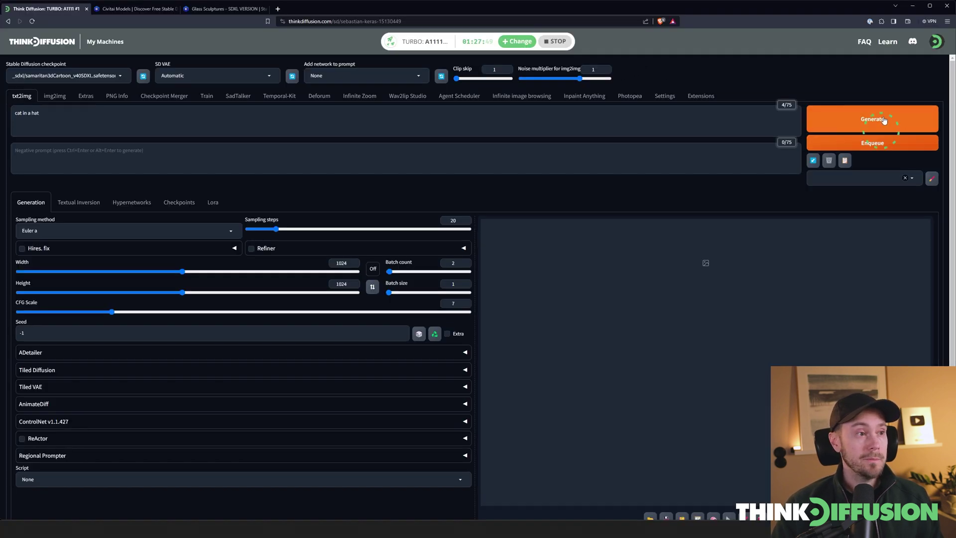
# Generate two cartoon cat-in-a-hat images, view one full screen, then check the saved styles.
pyautogui.click(884, 120)
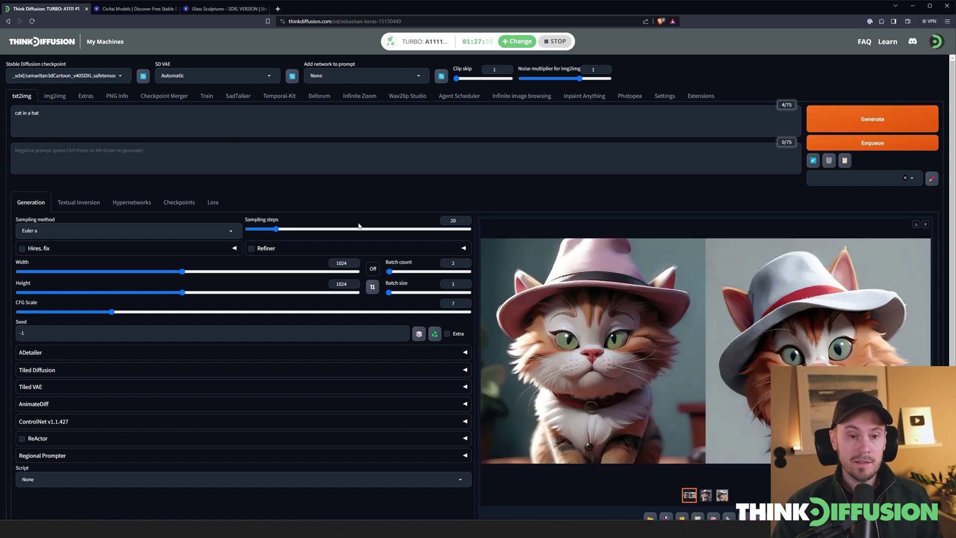
pyautogui.click(571, 322)
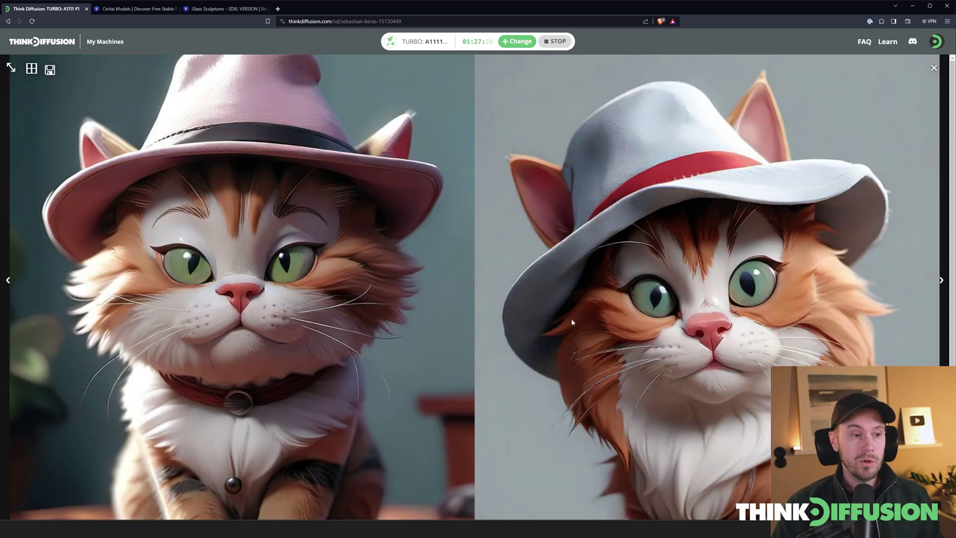
pyautogui.click(713, 348)
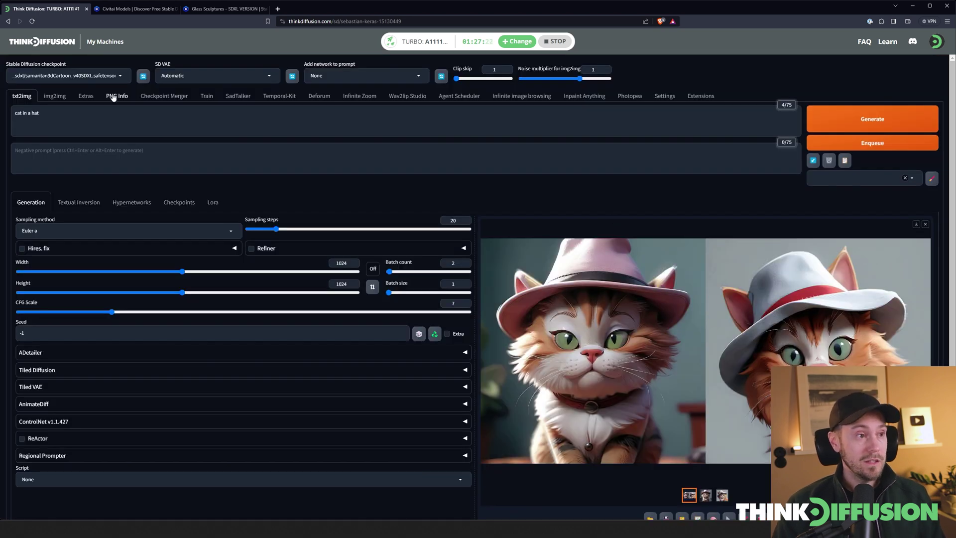
pyautogui.click(836, 179)
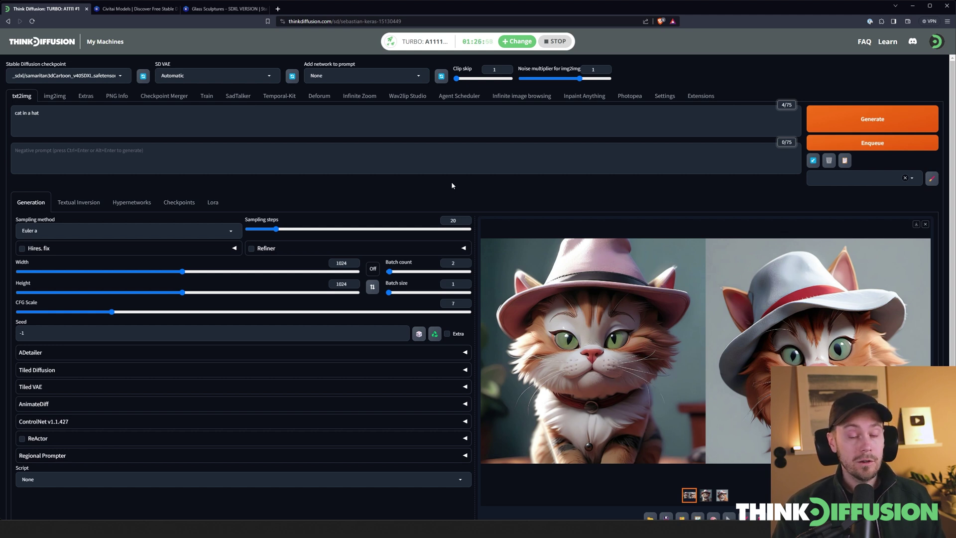
# Show the Lora tab, which reports no LoRA models installed.
pyautogui.click(212, 202)
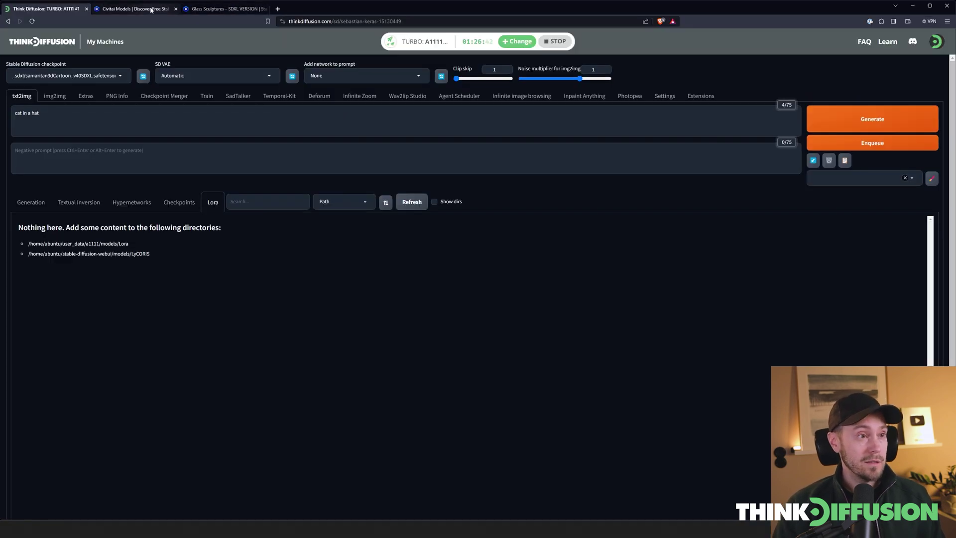
# Copy the Model SafeTensor download link from Civitai's Glass Sculptures LoRA page.
pyautogui.click(151, 9)
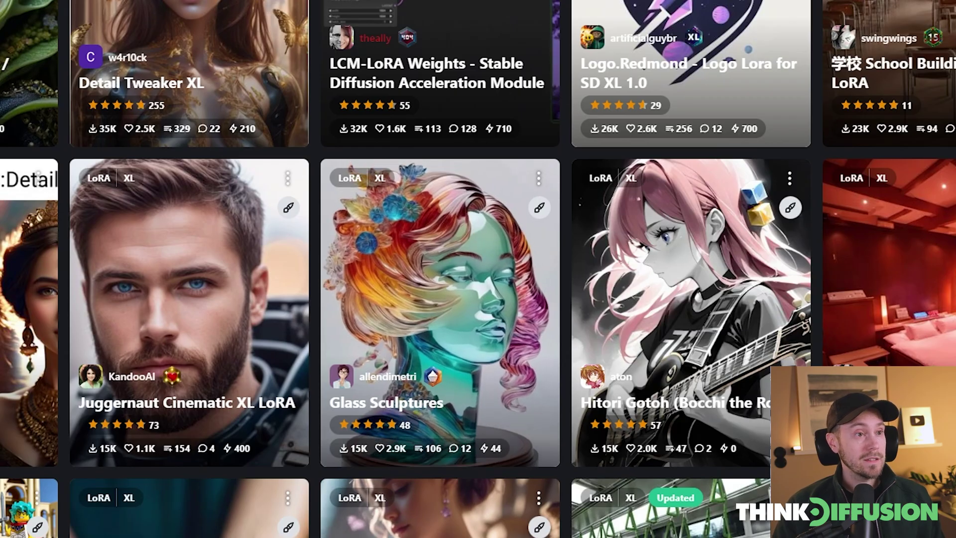
pyautogui.click(466, 291)
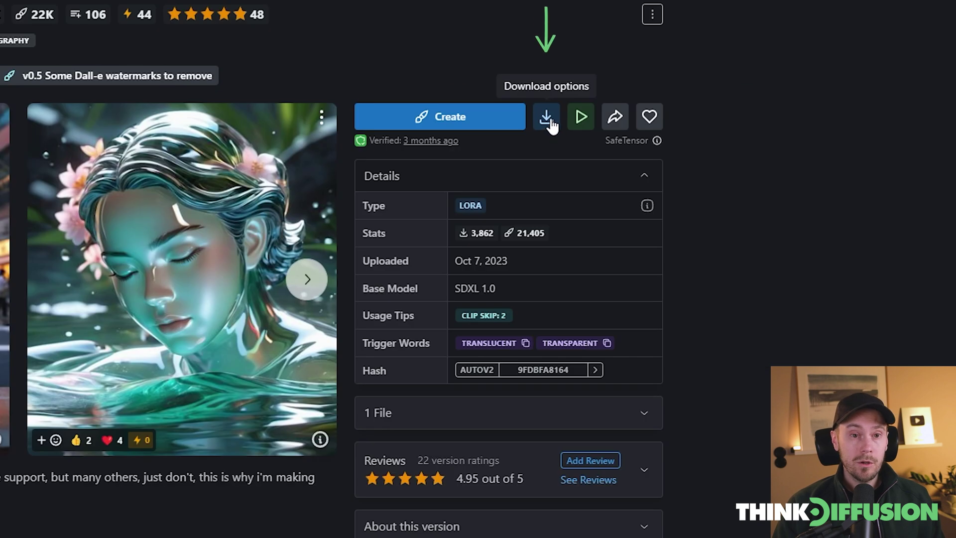
pyautogui.click(546, 117)
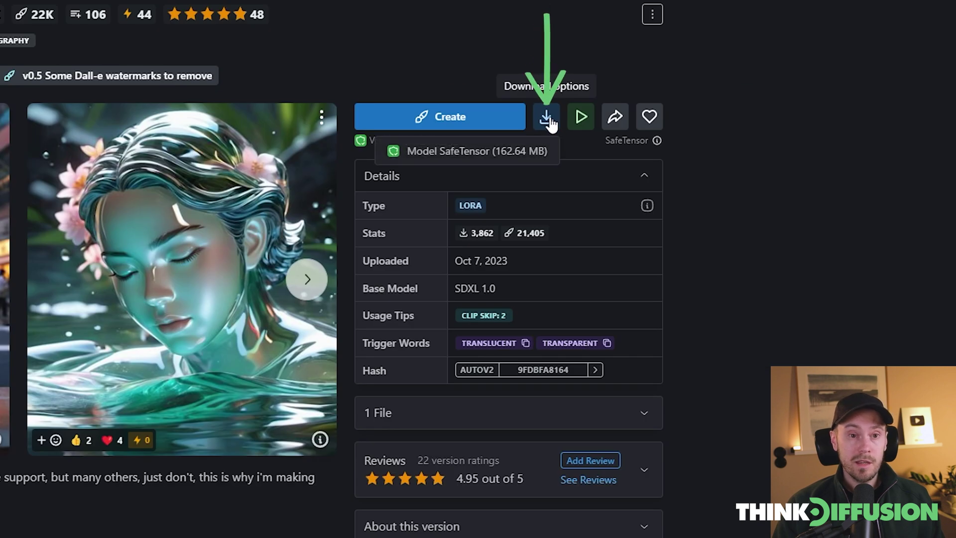
pyautogui.rightClick(466, 149)
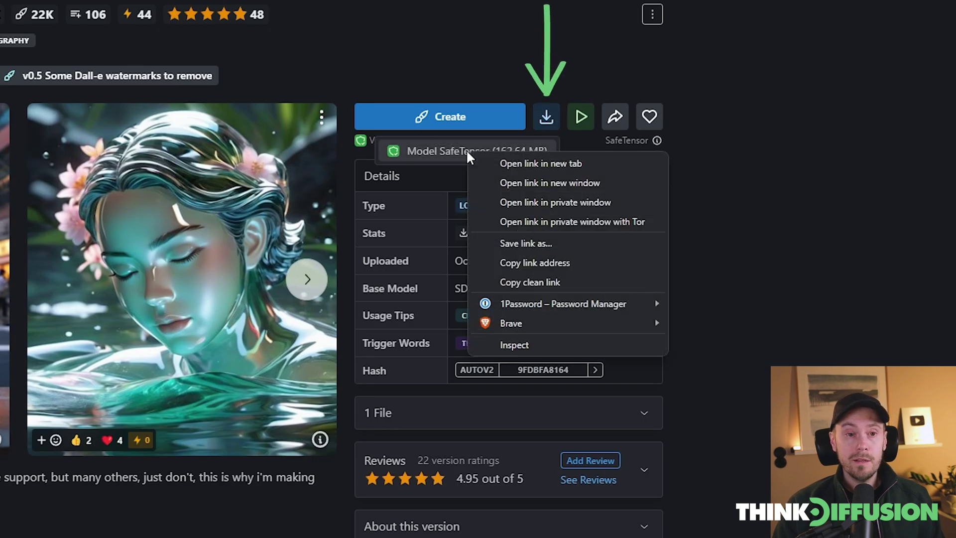
pyautogui.click(529, 262)
# Navigate the file browser to the a1111 > models > Lora folder.
pyautogui.click(70, 9)
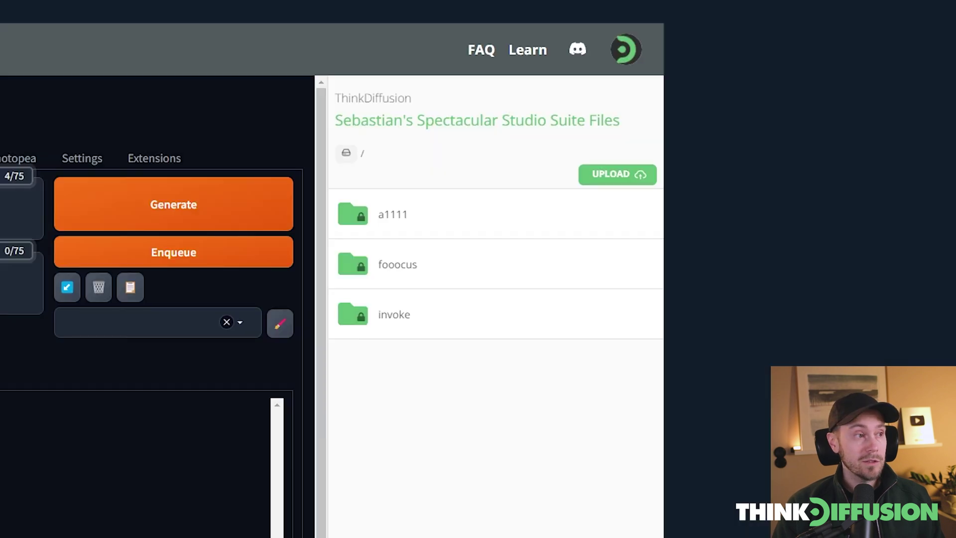
pyautogui.click(404, 222)
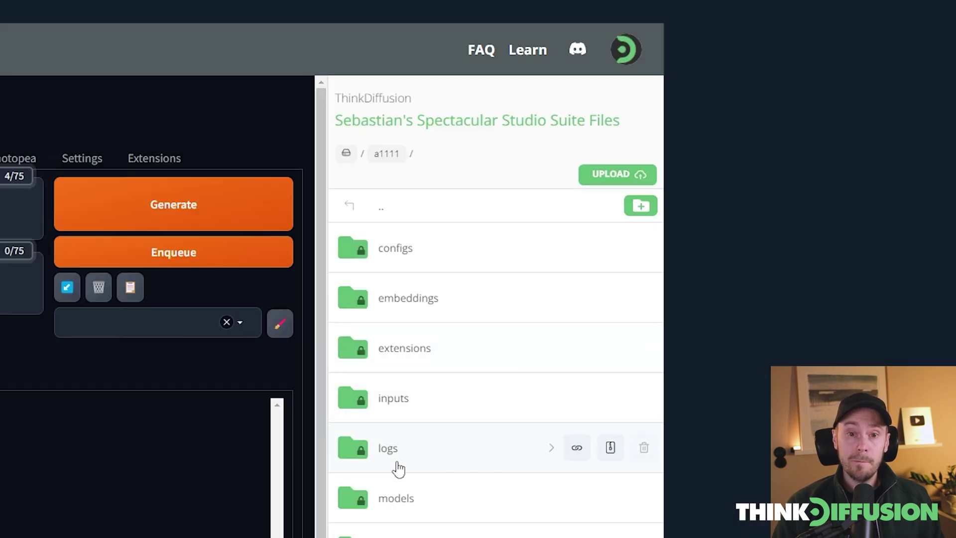
pyautogui.click(405, 499)
pyautogui.scroll(-3, 403, 478)
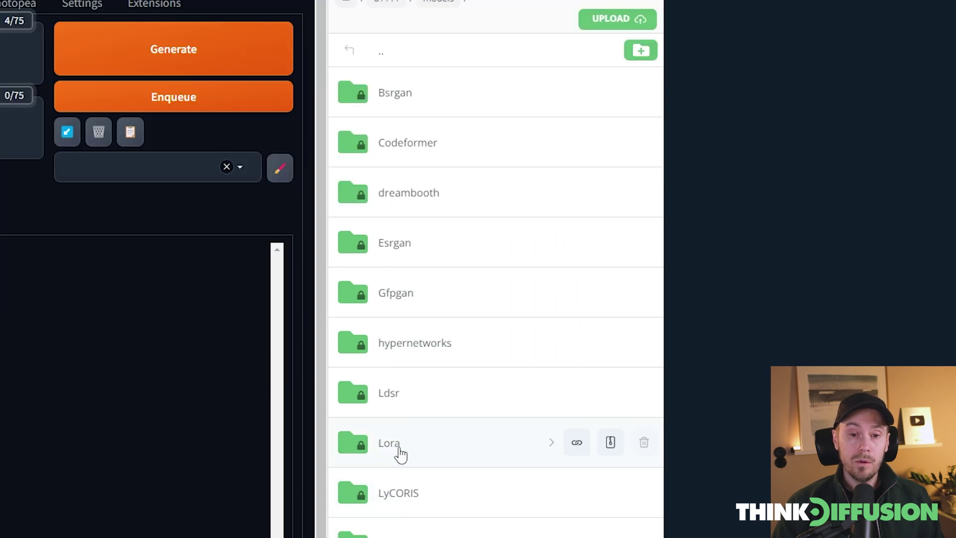
pyautogui.click(402, 454)
pyautogui.scroll(3, 402, 454)
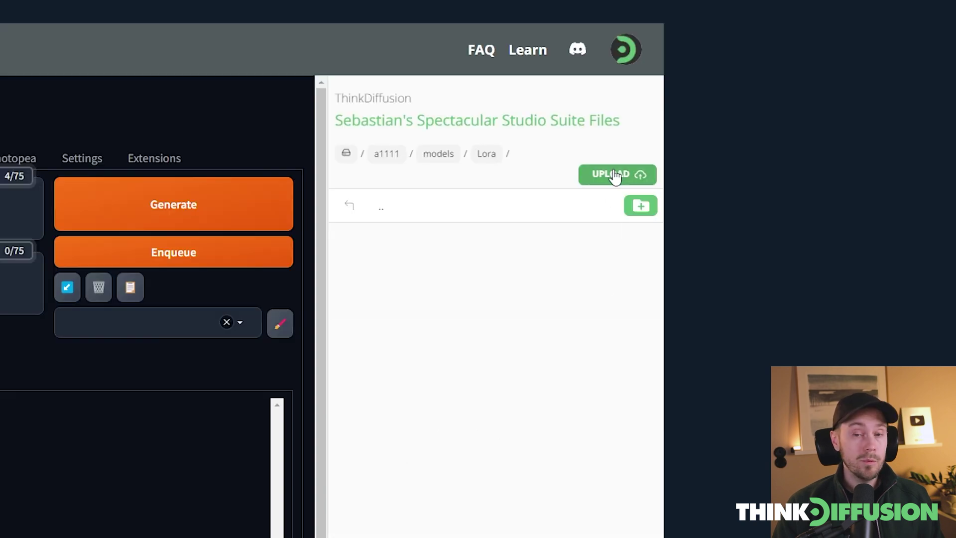
# Upload sdxl_glass.safetensors into the Lora folder from the pasted Civitai link.
pyautogui.click(616, 178)
pyautogui.click(418, 329)
pyautogui.hotkey('ctrl', 'v')
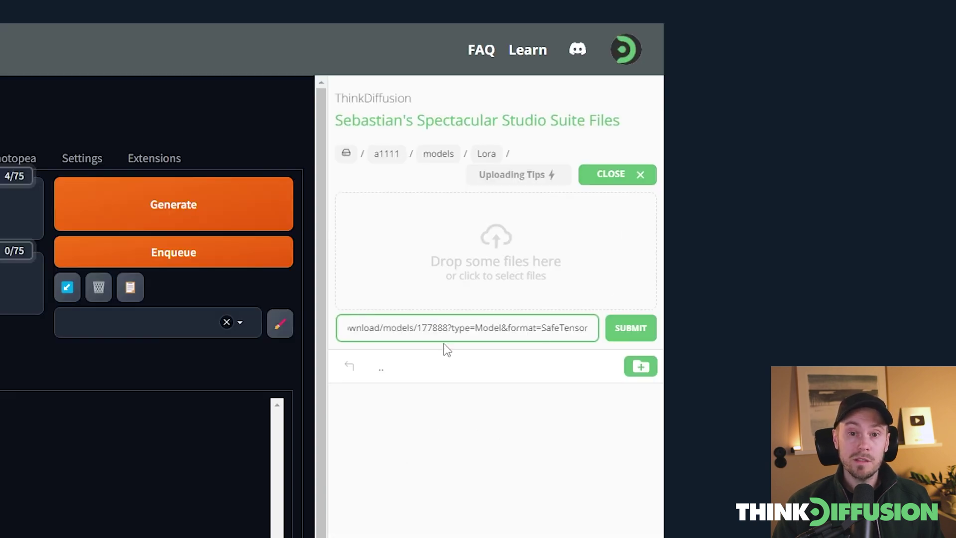
pyautogui.click(626, 331)
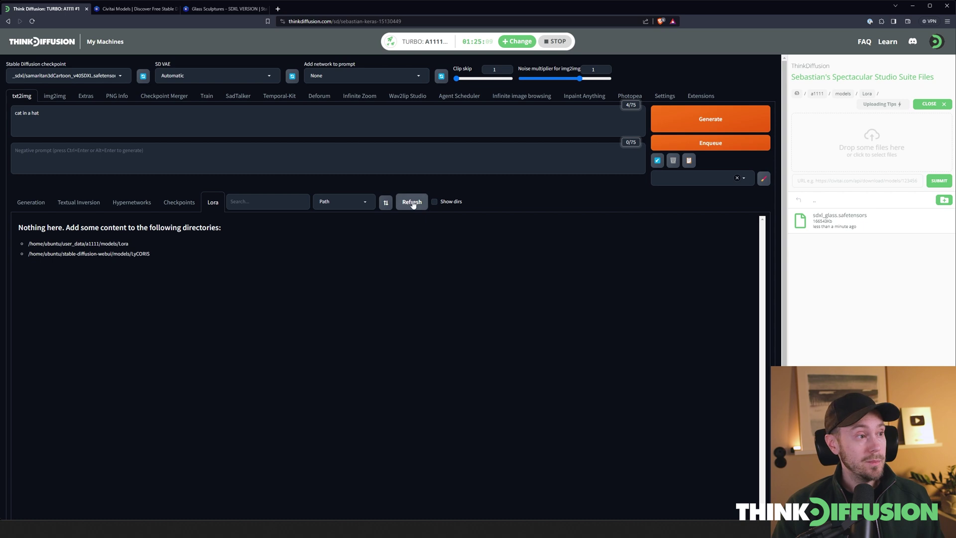
# Refresh the LoRA list and add <lora:sdxl_glass:1> to the cat in a hat prompt.
pyautogui.click(412, 202)
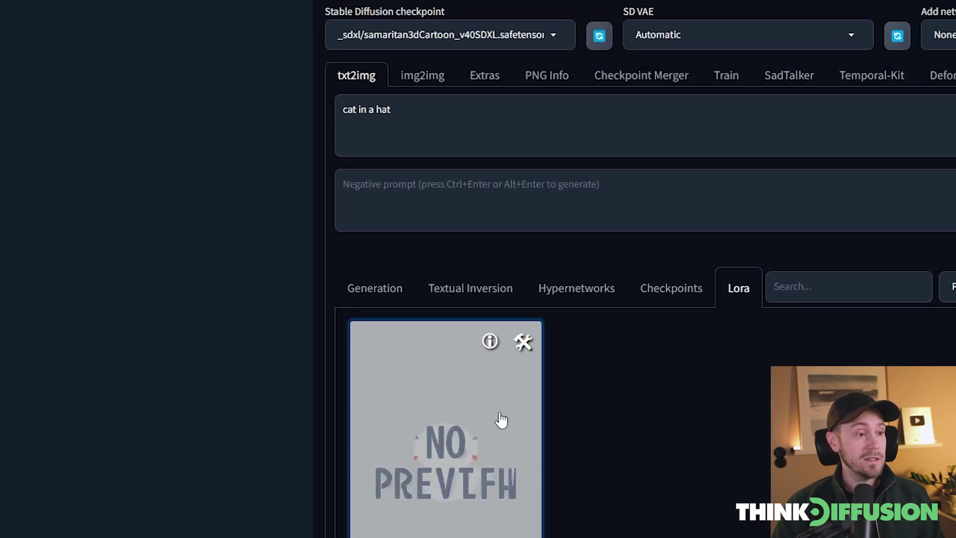
pyautogui.click(453, 334)
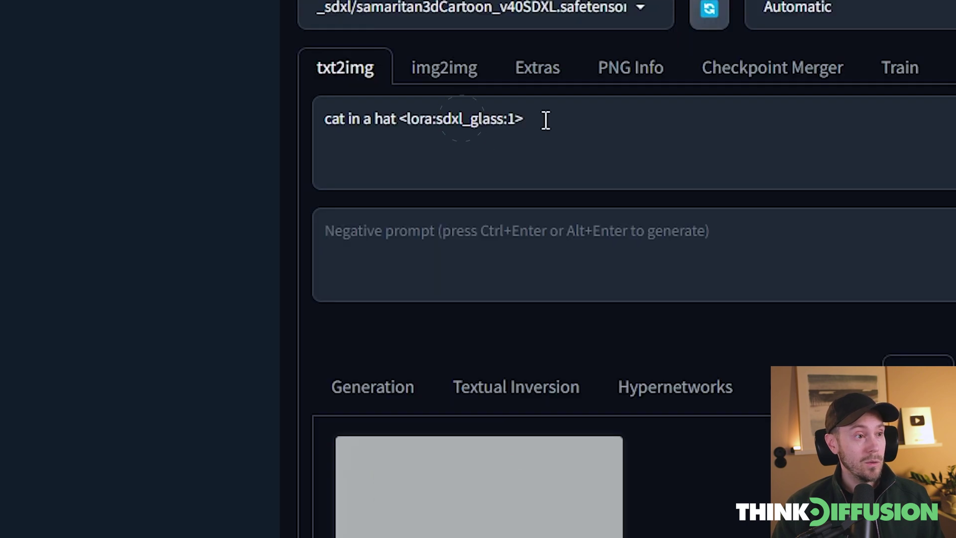
pyautogui.click(450, 107)
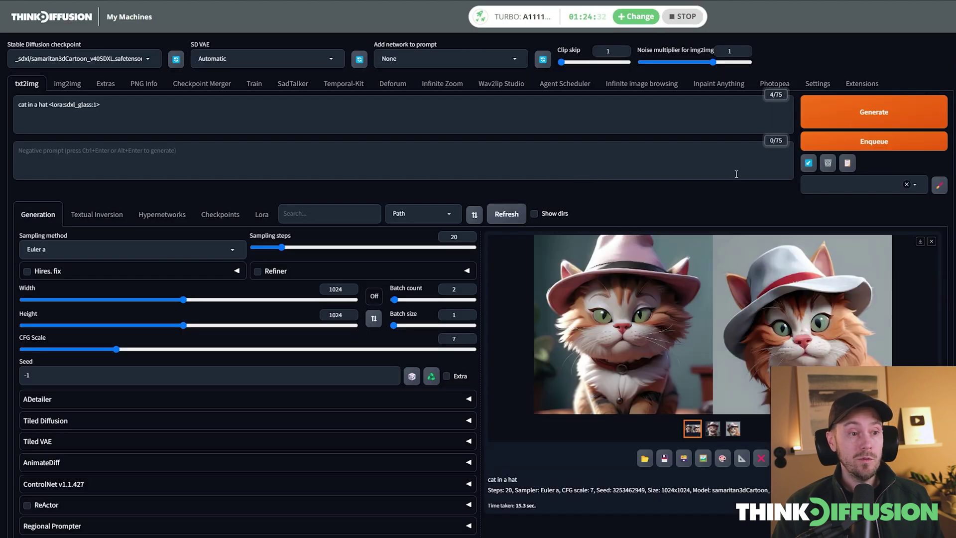
# Generate images from 'cat in a hat <lora:sdxl_glass:1>'.
pyautogui.click(861, 113)
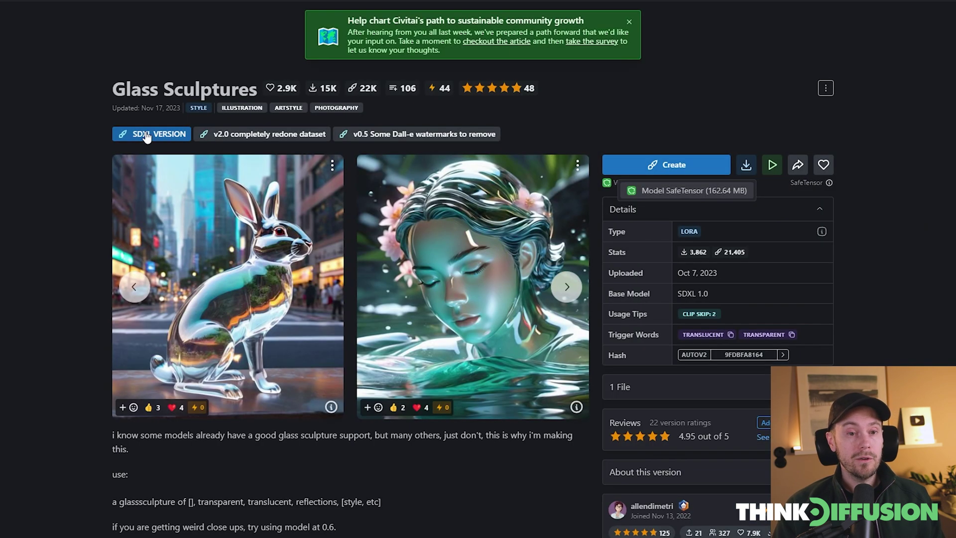
# Scroll to the usage notes and select the phrase 'a glasssculpture of'.
pyautogui.scroll(-2, 384, 414)
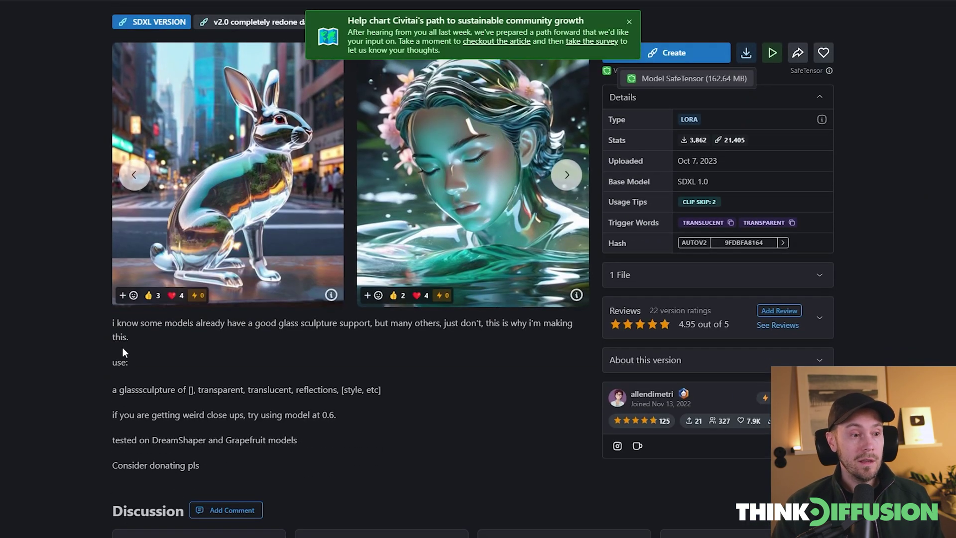
pyautogui.scroll(-1, 121, 333)
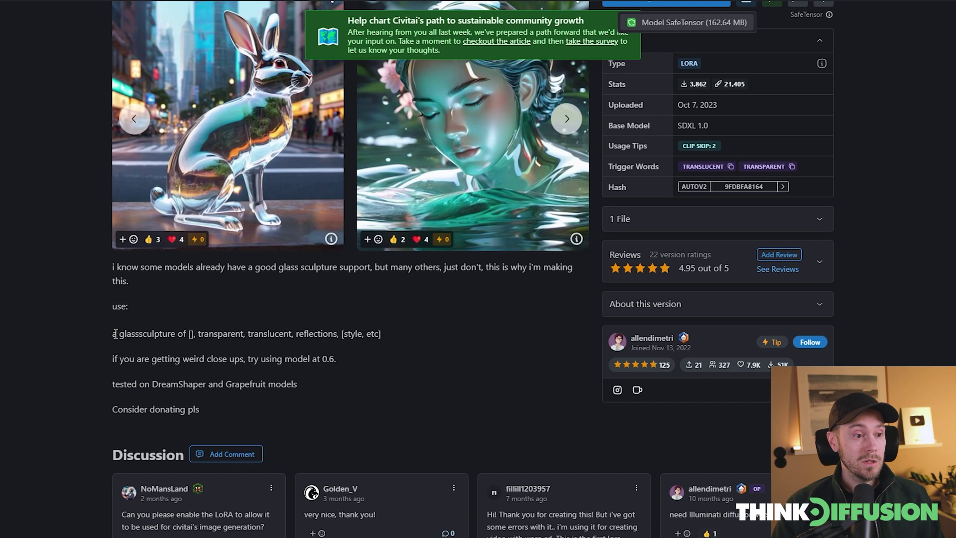
pyautogui.moveTo(116, 333); pyautogui.dragTo(186, 333)
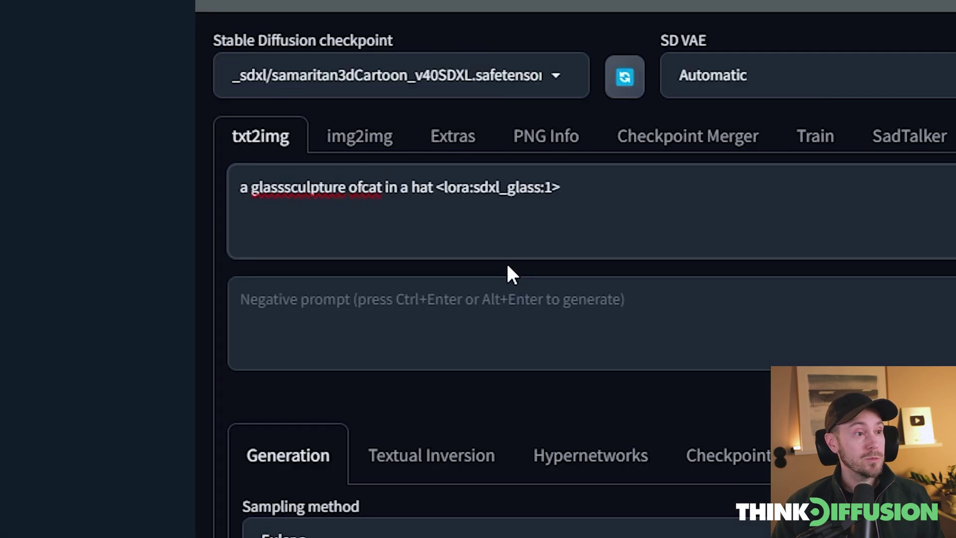
# Make the prompt 'a glasssculpture of a cat in a hat' and view the glass cats full screen.
pyautogui.write('a')
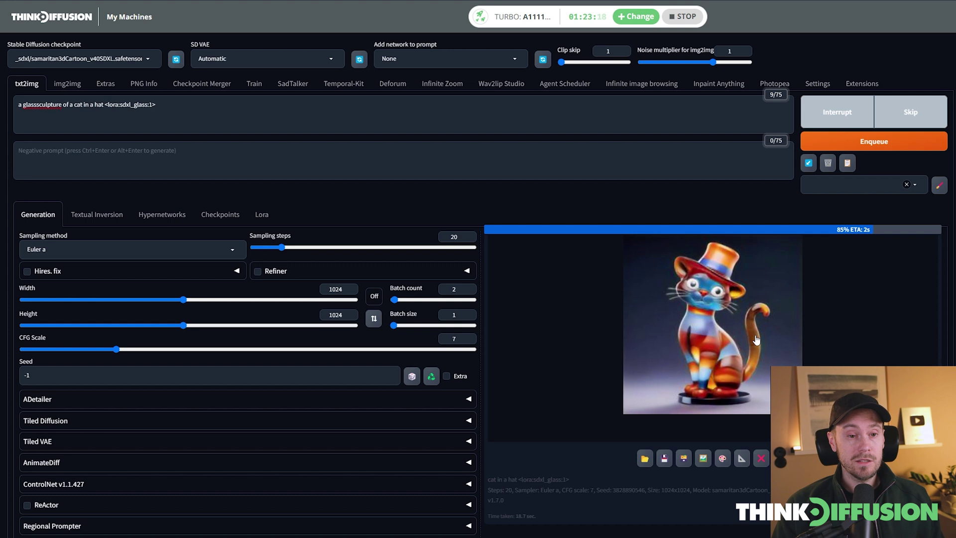
pyautogui.click(763, 340)
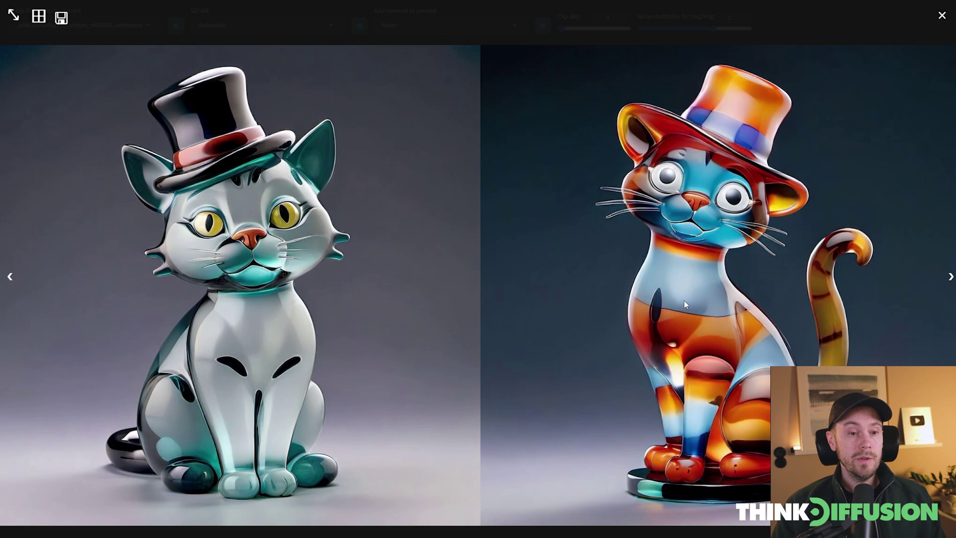
pyautogui.click(685, 305)
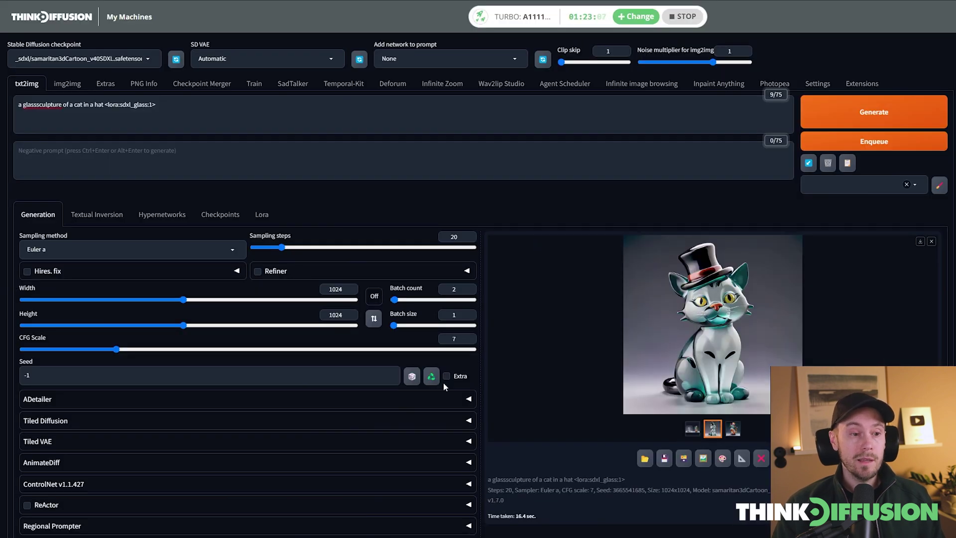
pyautogui.click(431, 377)
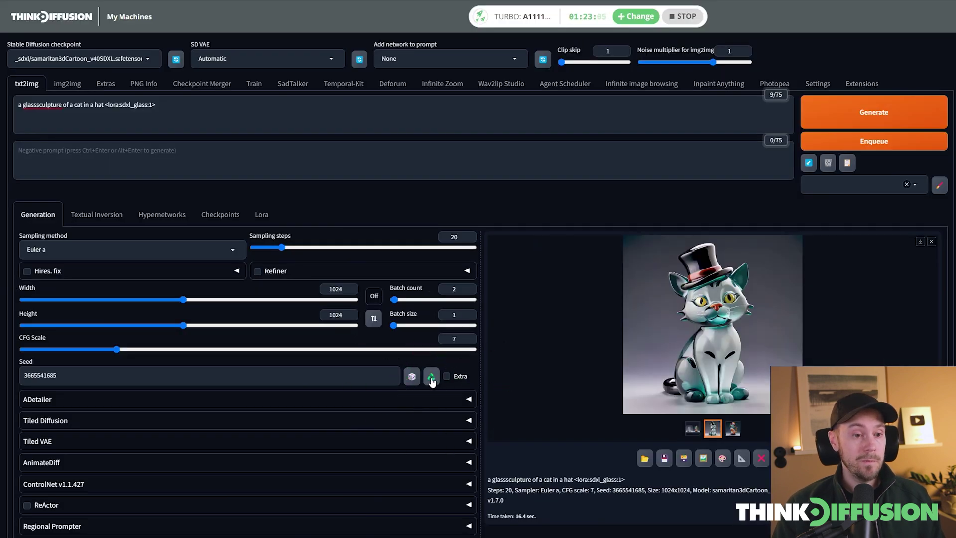
pyautogui.click(692, 427)
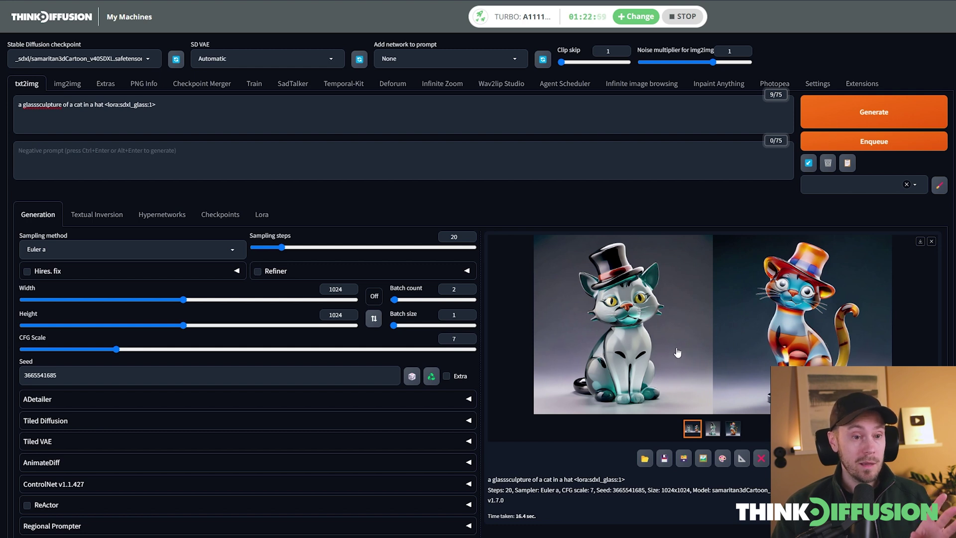
pyautogui.moveTo(106, 104); pyautogui.dragTo(188, 106)
pyautogui.press('BackSpace')
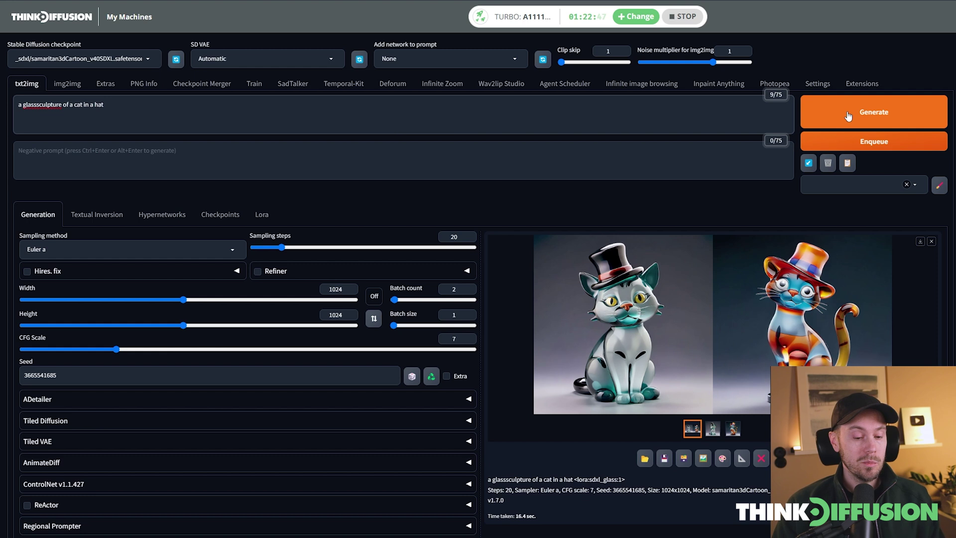
pyautogui.click(848, 114)
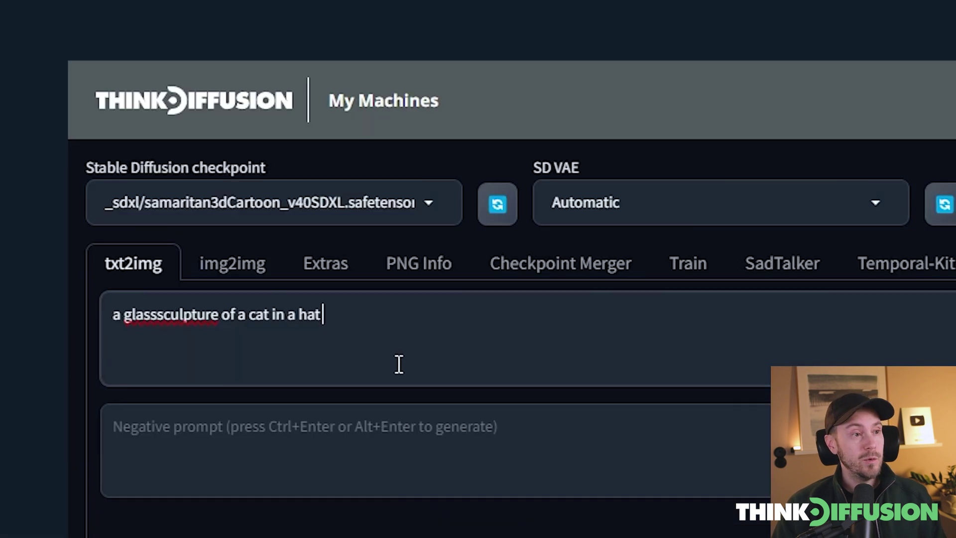
# Change the prompt to 'cat in a hat <lora:sdxl_glass:2>', generate, and view the results full-screen.
pyautogui.hotkey('ctrl', 'v')
pyautogui.moveTo(249, 317); pyautogui.dragTo(113, 318)
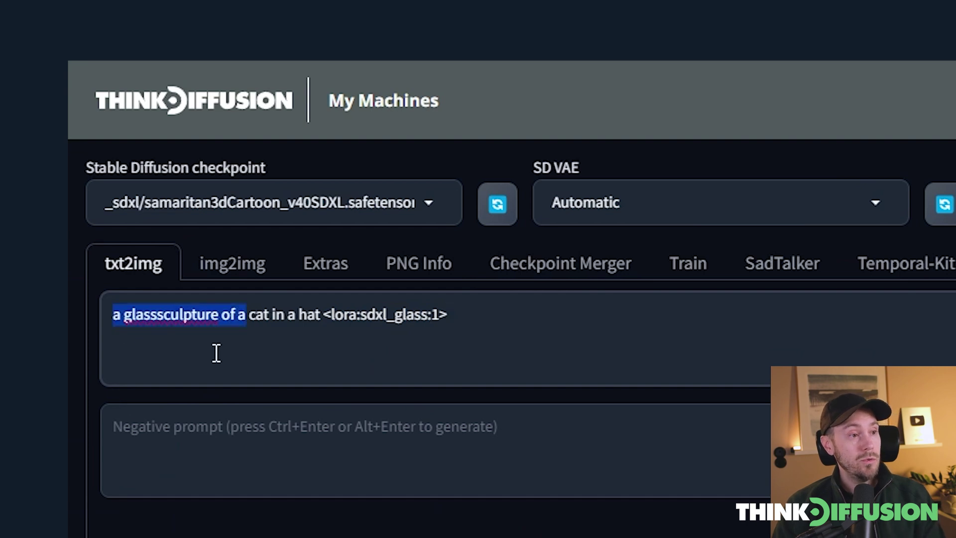
pyautogui.press('BackSpace')
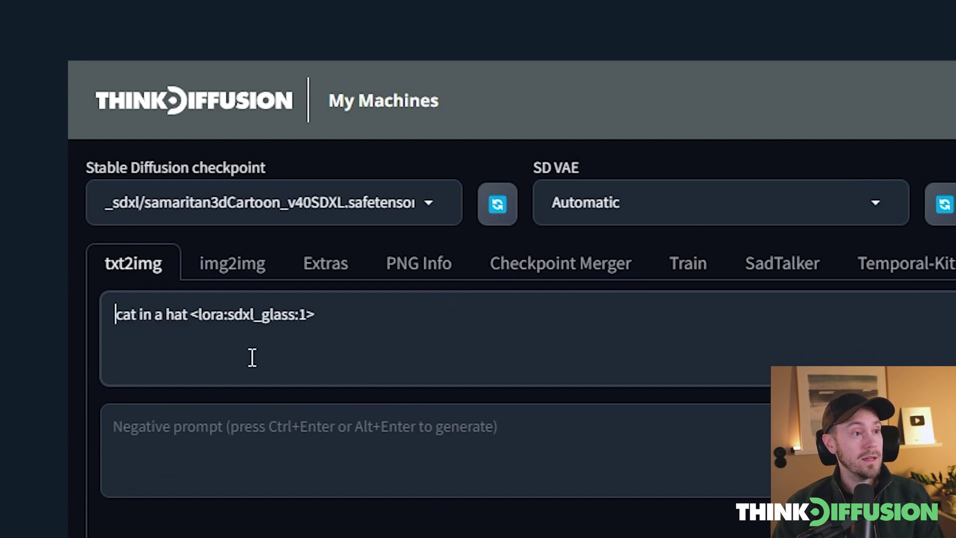
pyautogui.press('Delete')
pyautogui.click(300, 325)
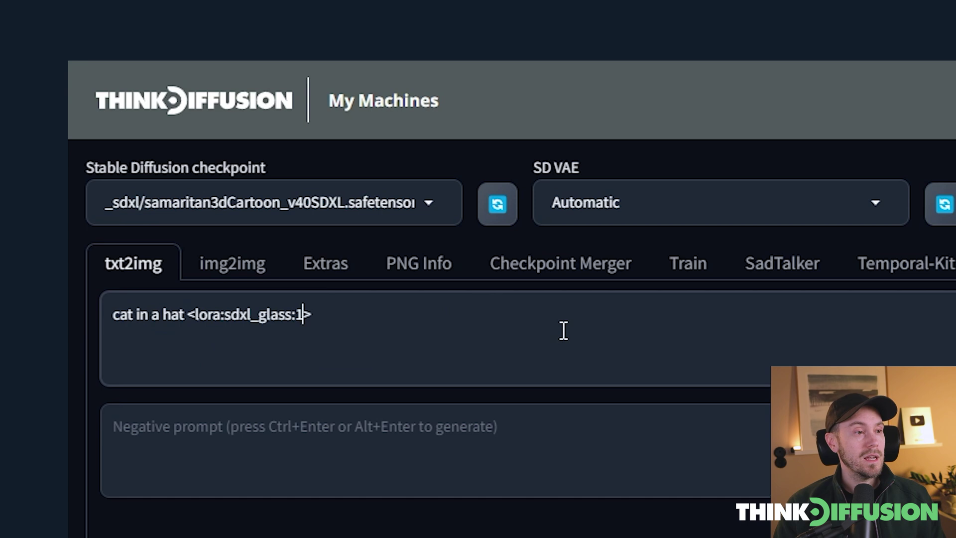
pyautogui.hotkey('shift', 'Left')
pyautogui.write('2')
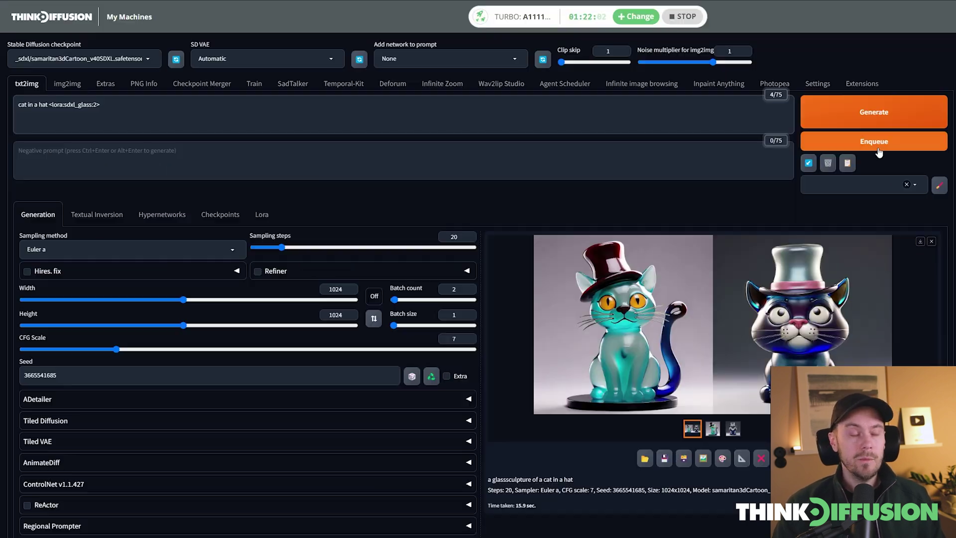
pyautogui.click(855, 118)
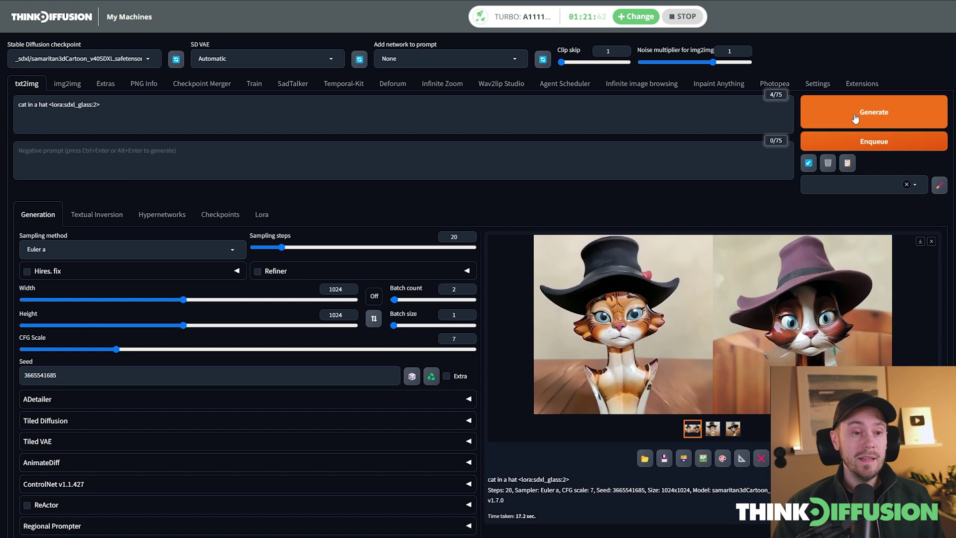
pyautogui.click(623, 319)
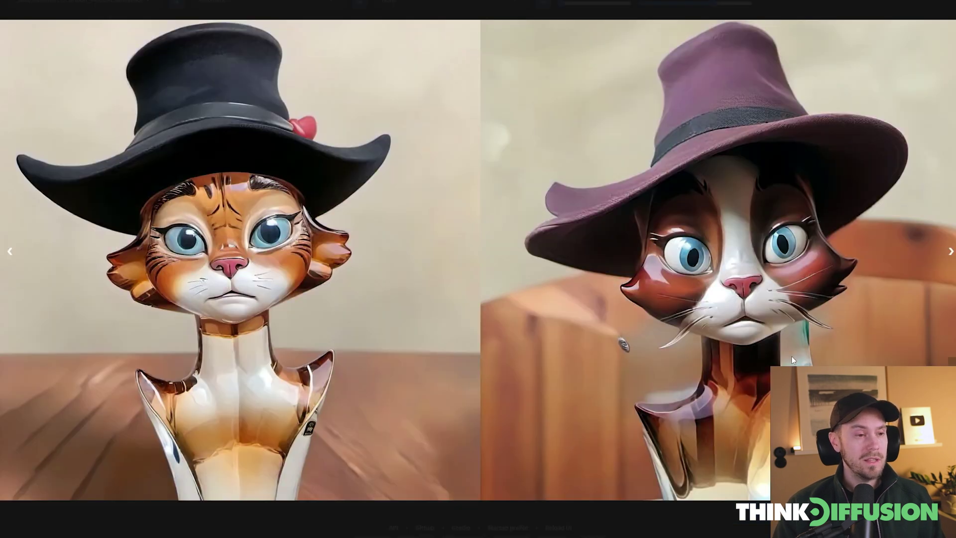
# Change the glass LoRA weight from 2 to 5 and generate again.
pyautogui.click(765, 340)
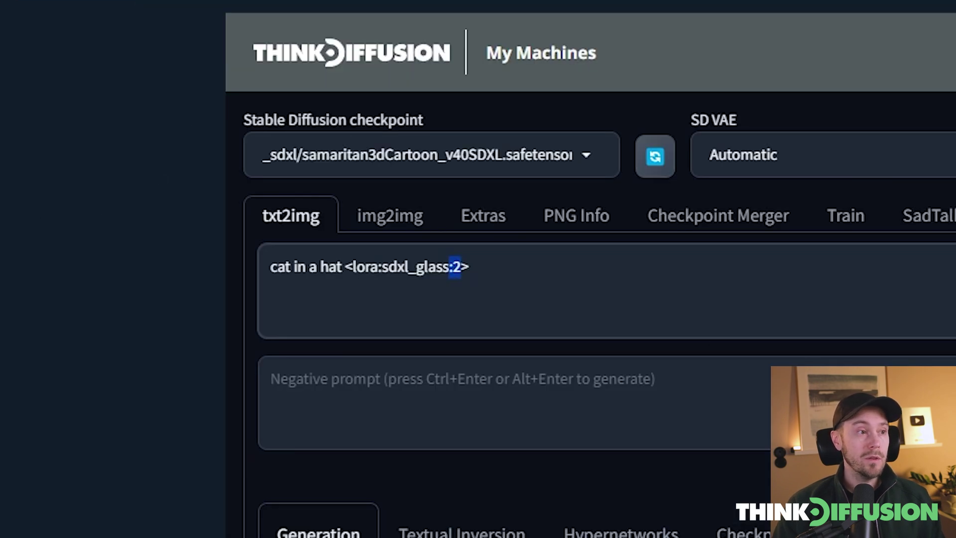
pyautogui.press('Right')
pyautogui.press('BackSpace')
pyautogui.write('5')
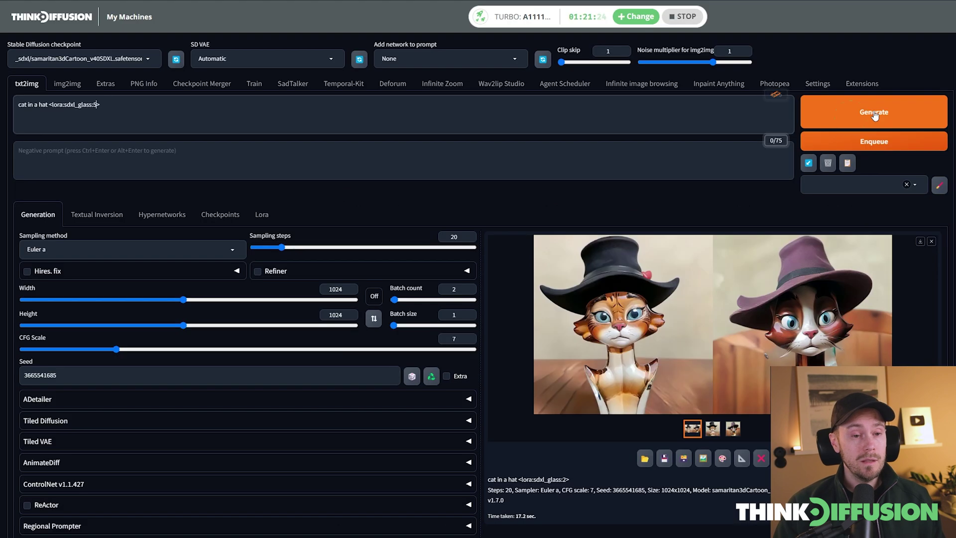
pyautogui.click(872, 112)
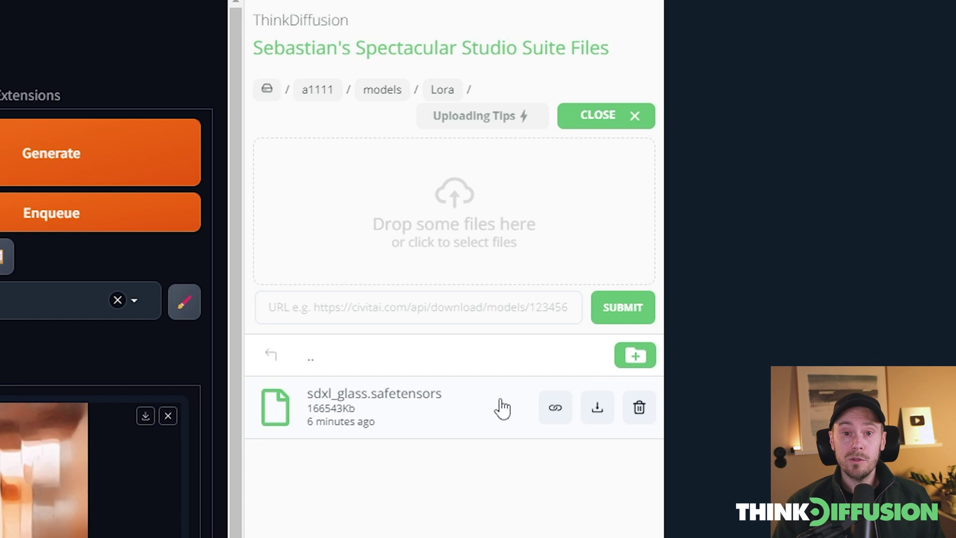
# Download the Dressed animals LoRA from its Civitai URL into the Lora folder.
pyautogui.click(505, 311)
pyautogui.hotkey('ctrl', 'v')
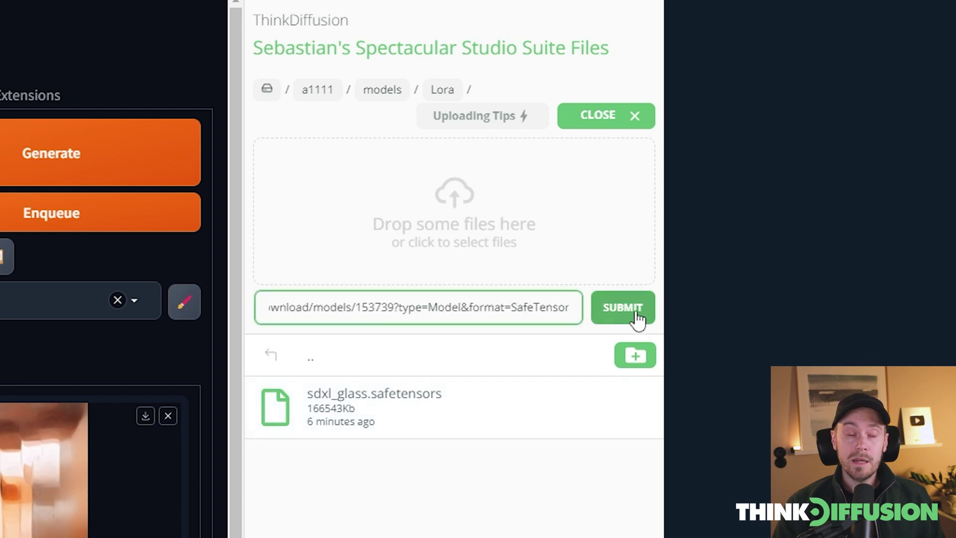
pyautogui.click(639, 318)
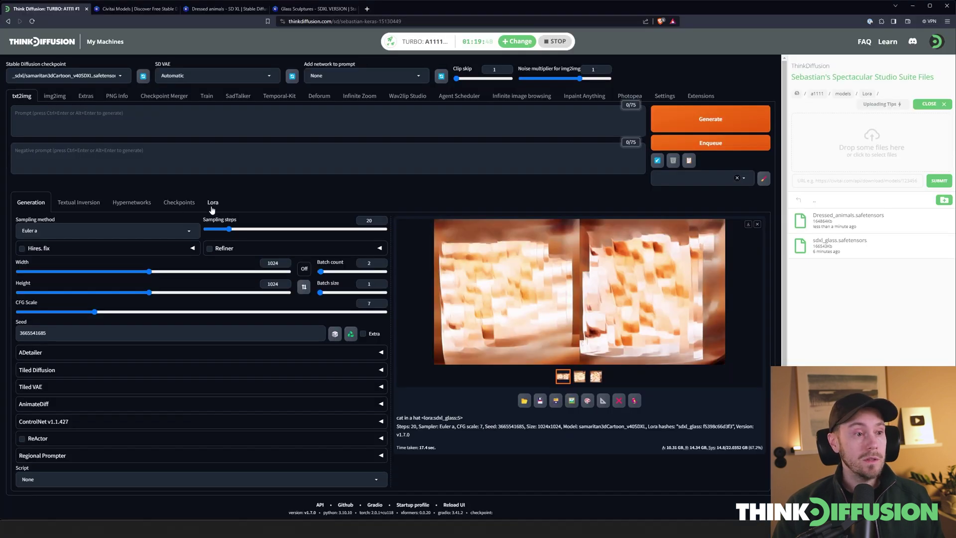
# Refresh the LoRA list, then add Dressed_animals to a new 'cat in a hat' prompt.
pyautogui.click(212, 203)
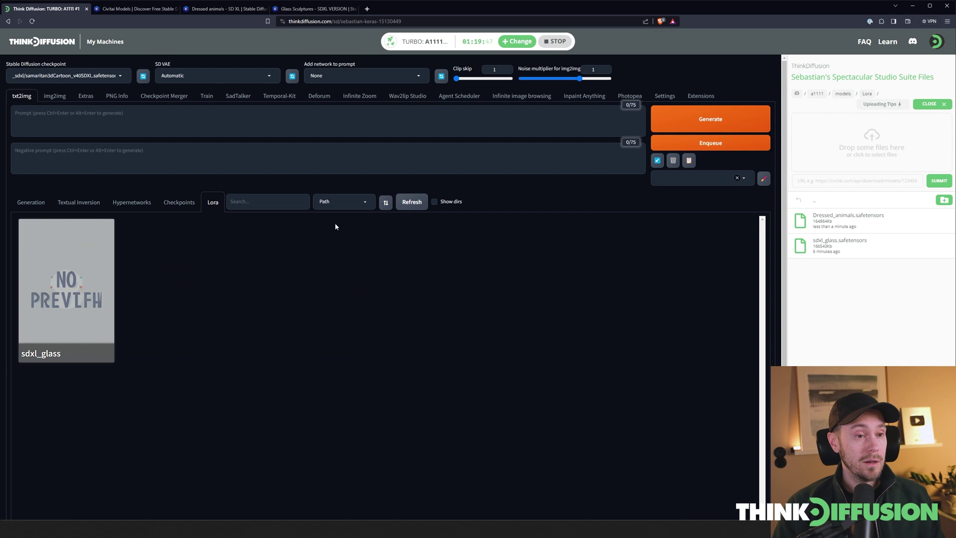
pyautogui.click(412, 202)
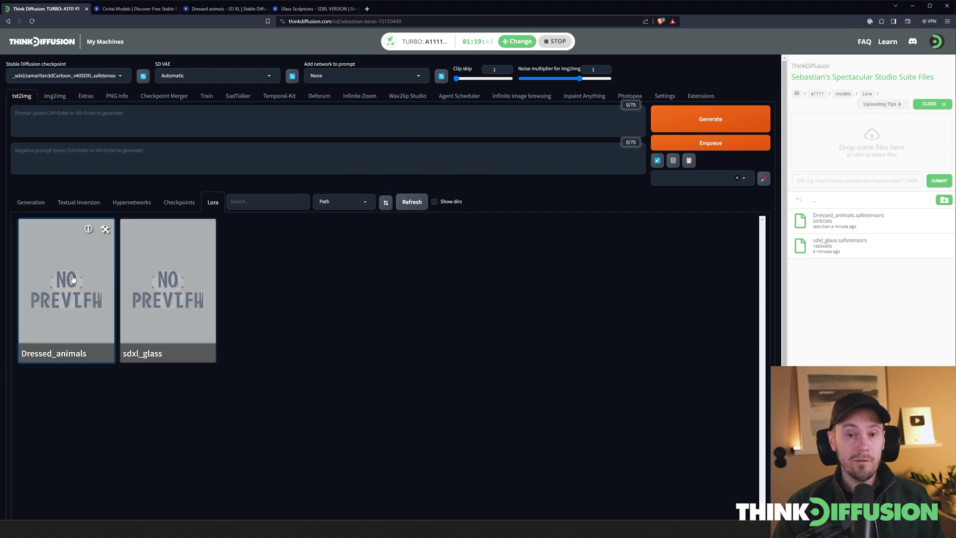
pyautogui.click(72, 115)
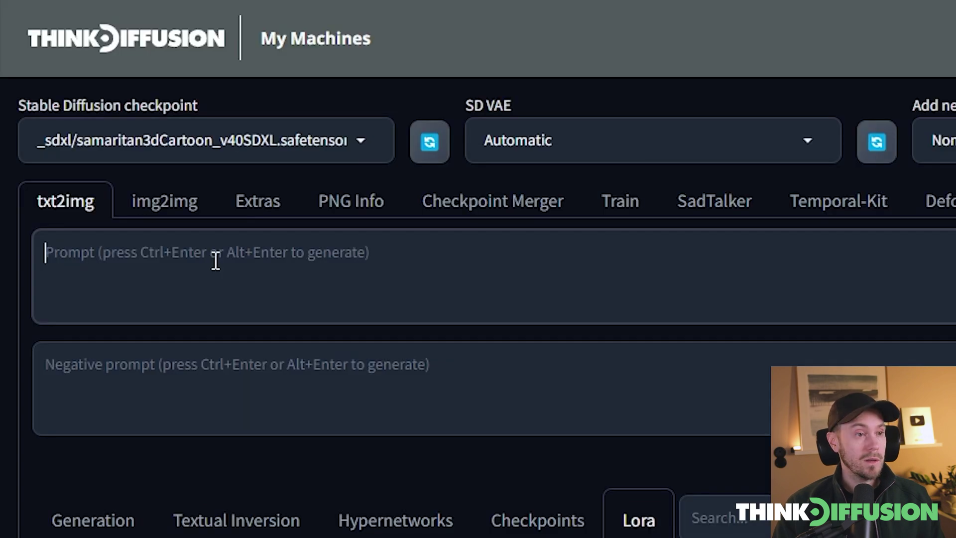
pyautogui.write('cat')
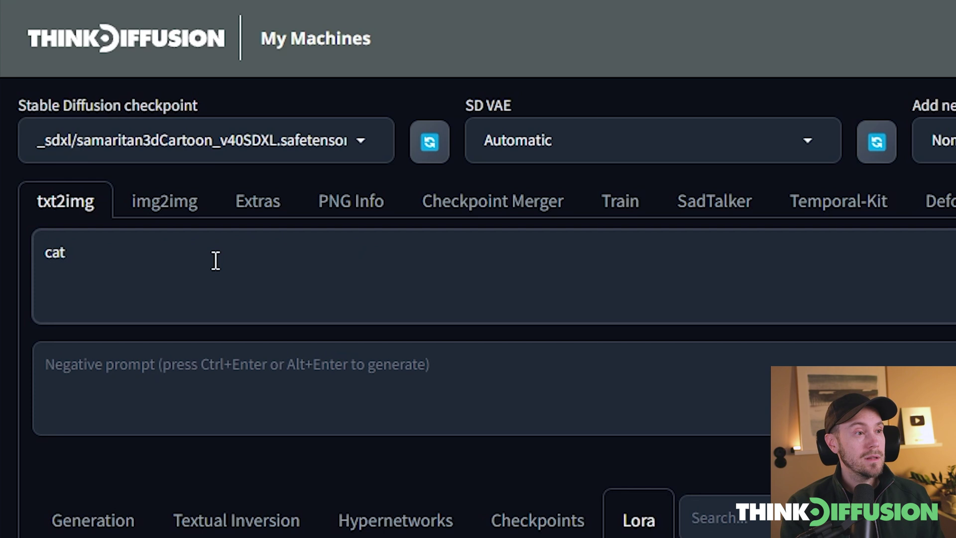
pyautogui.write(' in a hat')
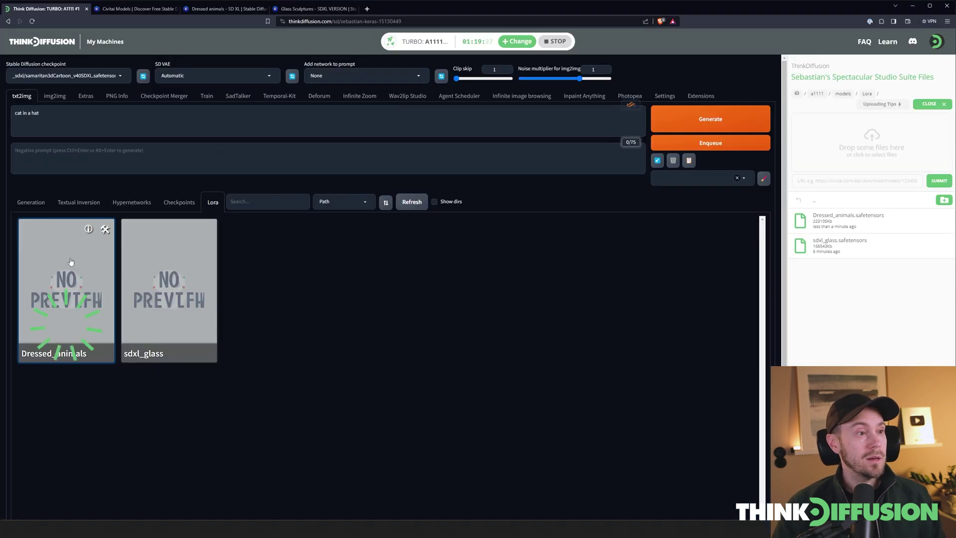
pyautogui.click(70, 261)
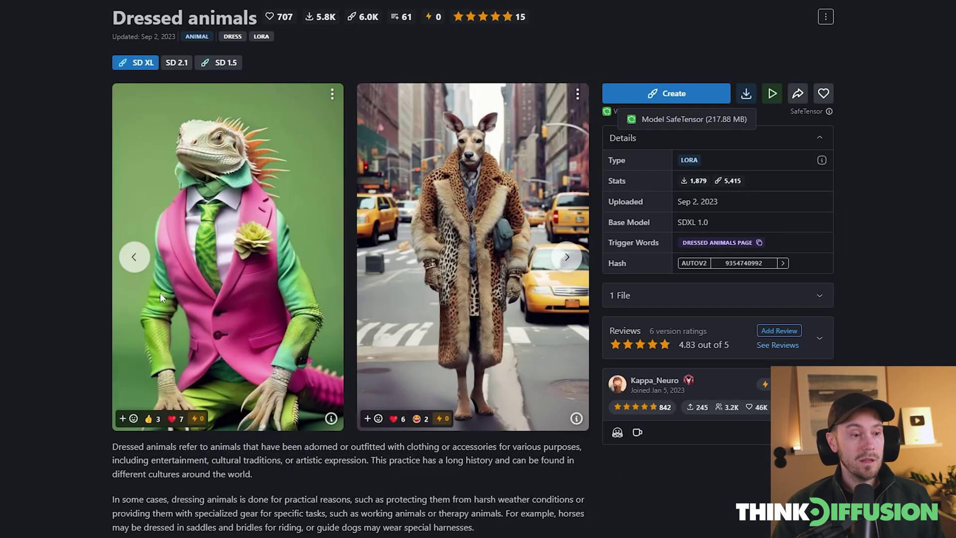
# Expand the Dressed animals LoRA description and check the iguana and kangaroo example prompts.
pyautogui.scroll(-5, 33, 324)
pyautogui.click(124, 390)
pyautogui.scroll(-1, 252, 319)
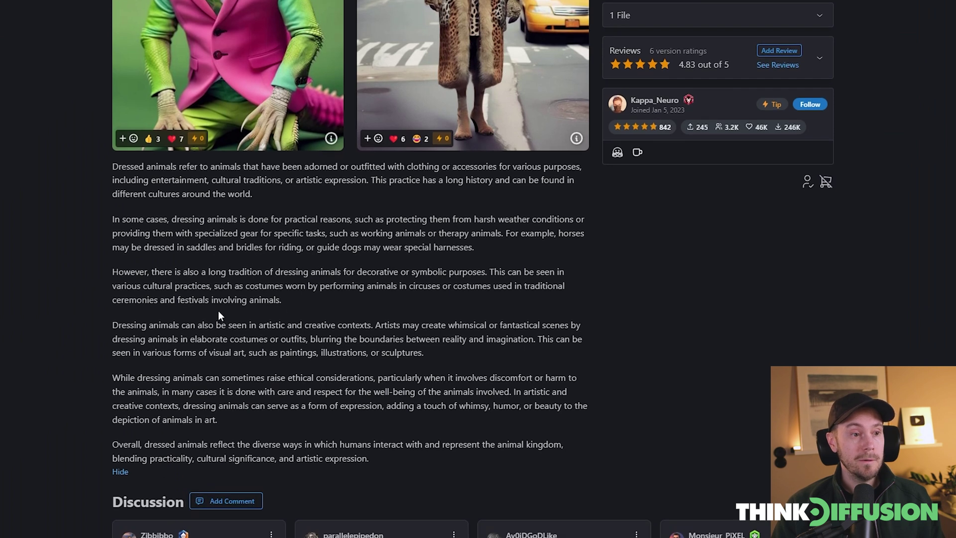
pyautogui.scroll(4, 268, 302)
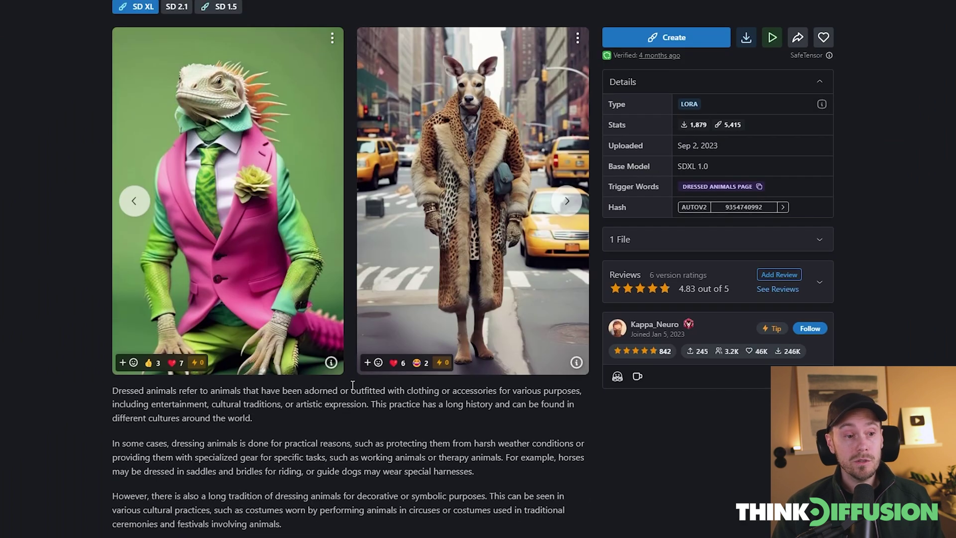
pyautogui.click(330, 363)
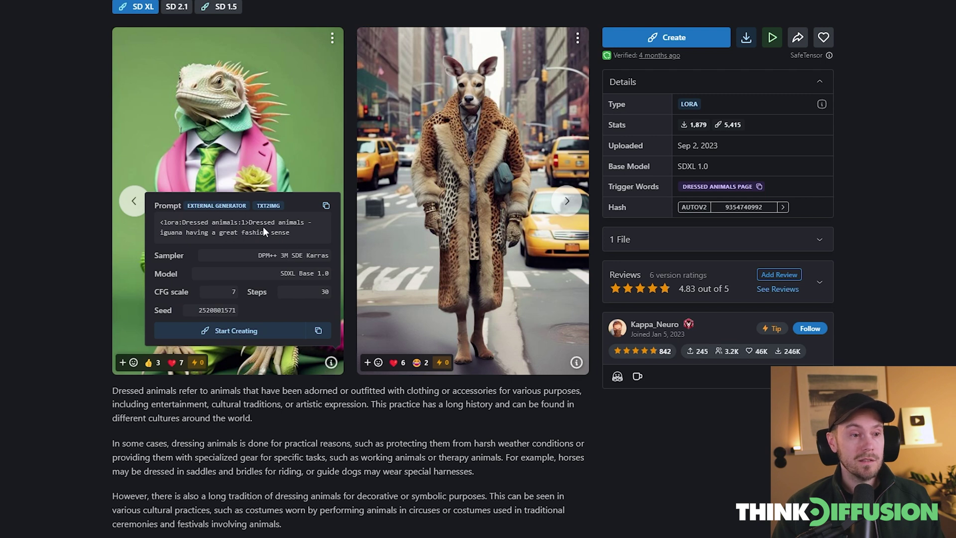
pyautogui.click(249, 221)
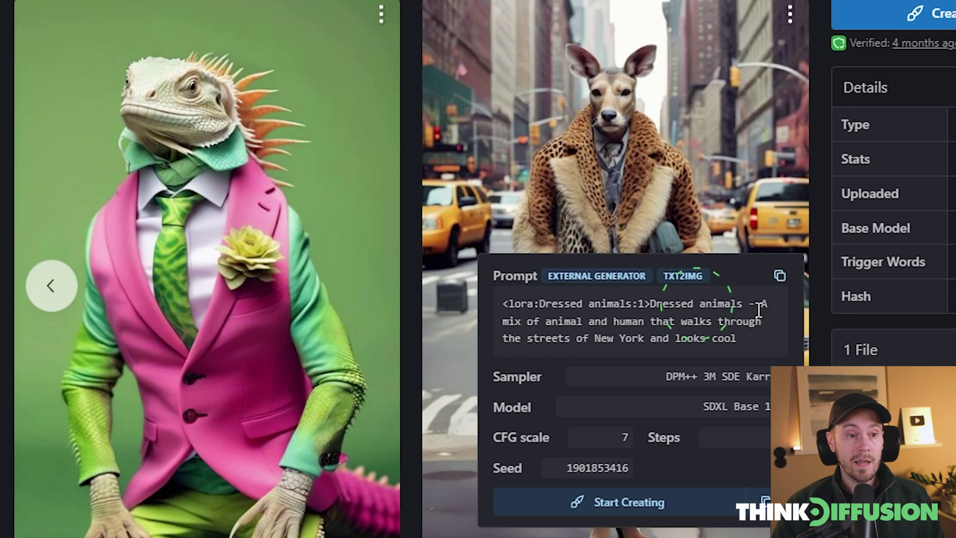
pyautogui.click(769, 317)
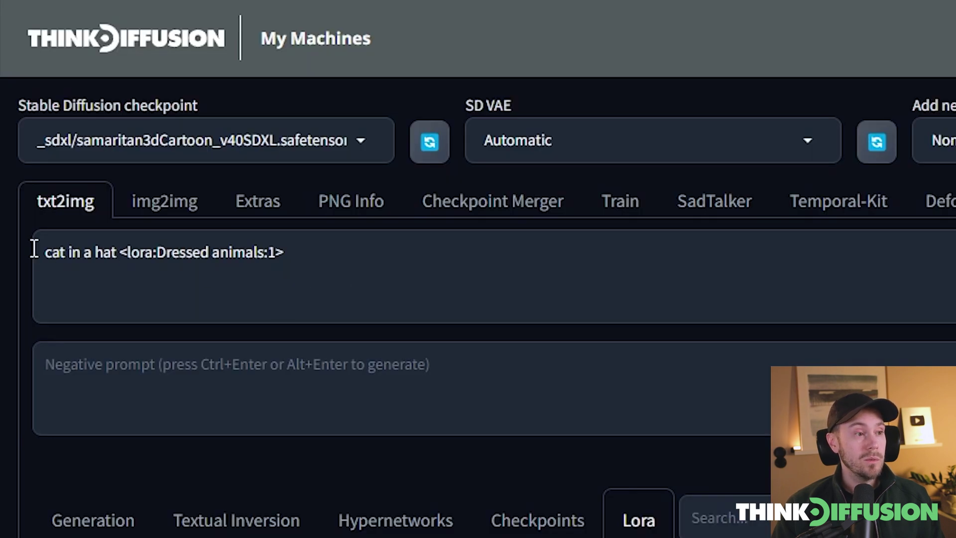
# Prefix the prompt with 'Dress animals -' and generate images.
pyautogui.click(34, 248)
pyautogui.write('Dress an')
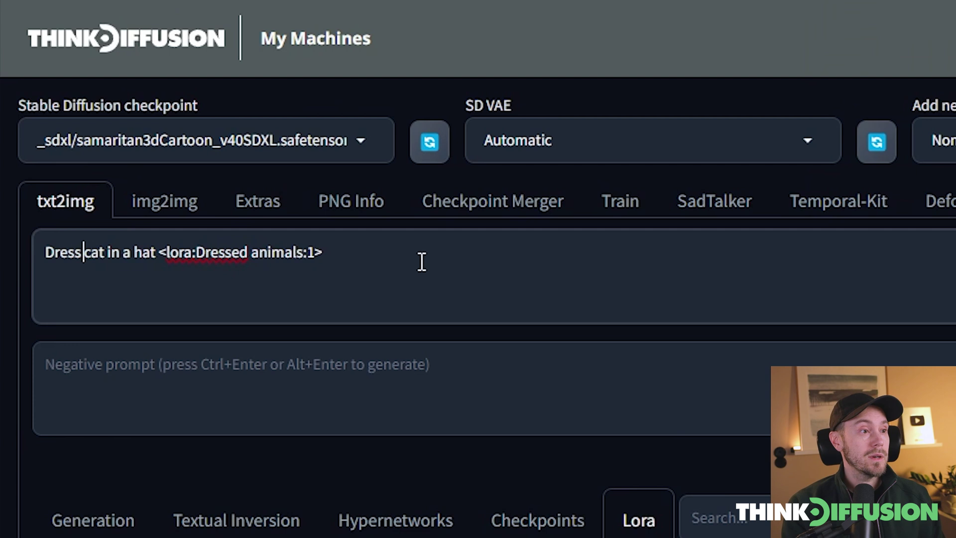
pyautogui.write('imals -')
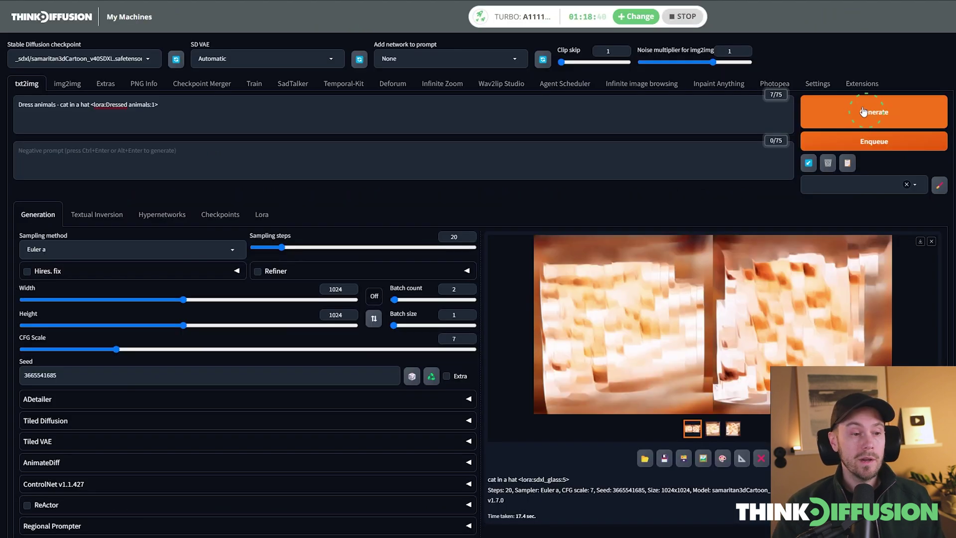
pyautogui.hotkey('ctrl', 'Return')
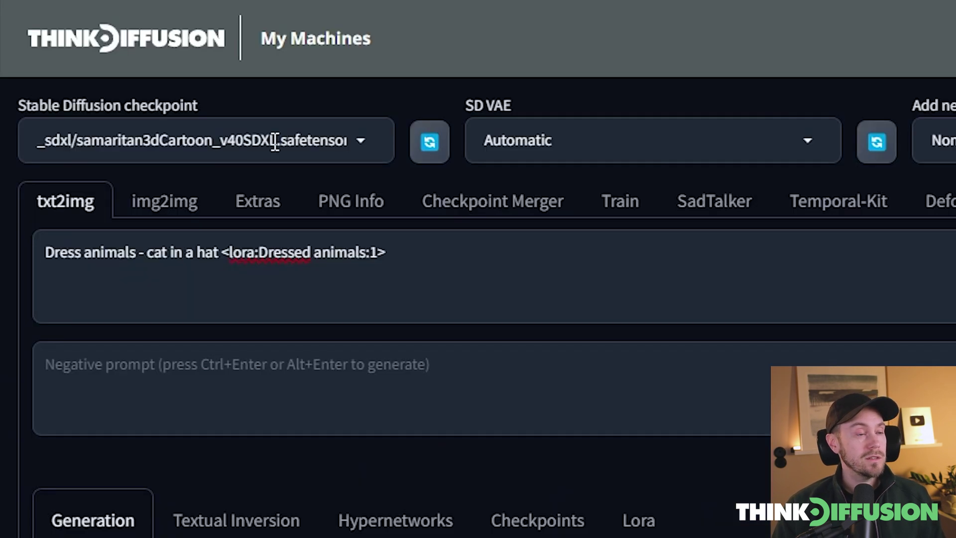
# Load the _sdxl/ThinkDiffusionXL.safetensors checkpoint.
pyautogui.click(273, 142)
pyautogui.write('think')
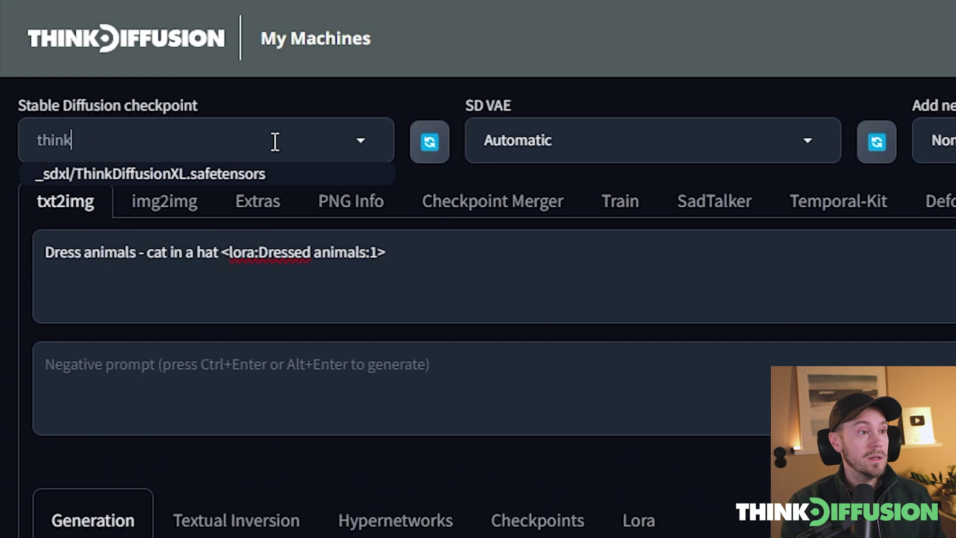
pyautogui.click(282, 172)
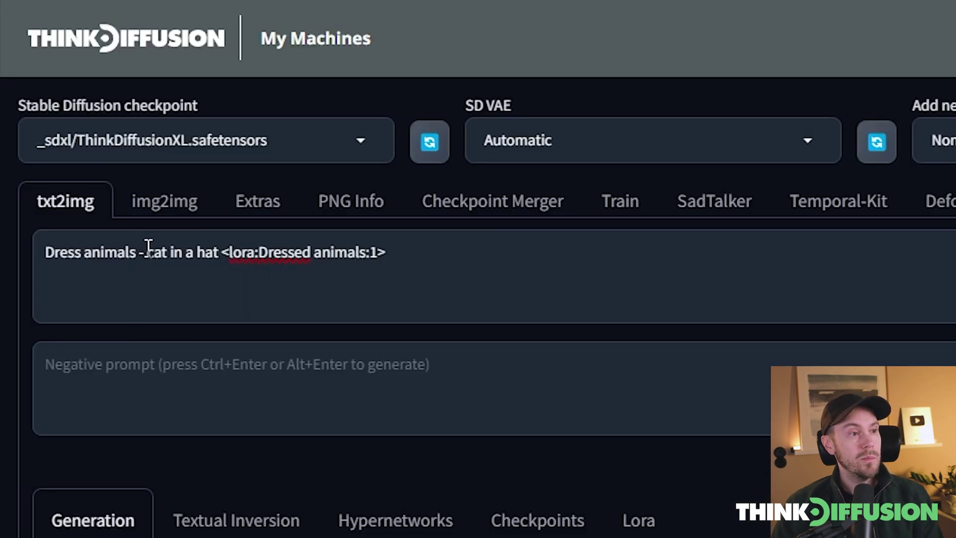
# Remove the 'Dress animals -' prefix, regenerate, and view the result full size.
pyautogui.moveTo(145, 249); pyautogui.dragTo(45, 252)
pyautogui.press('BackSpace')
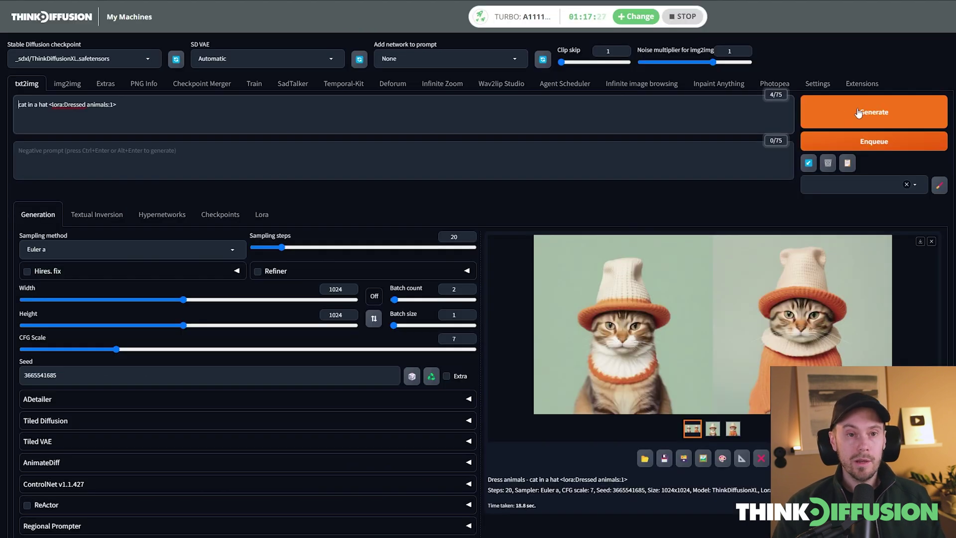
pyautogui.click(858, 113)
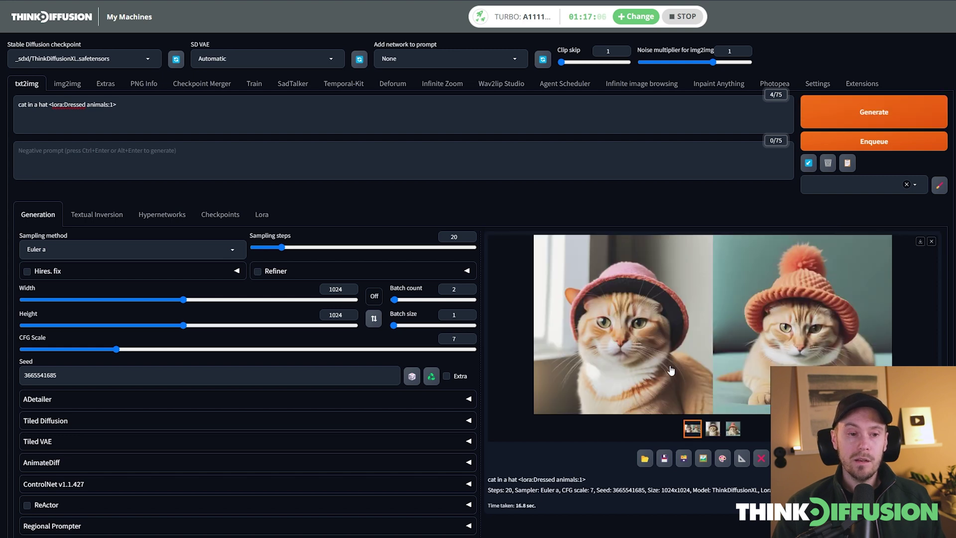
pyautogui.click(672, 371)
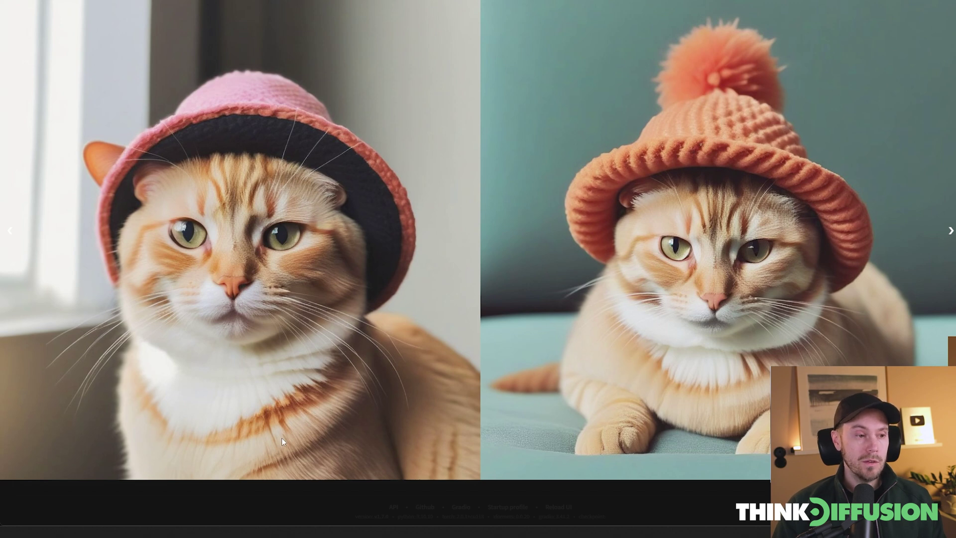
pyautogui.click(368, 403)
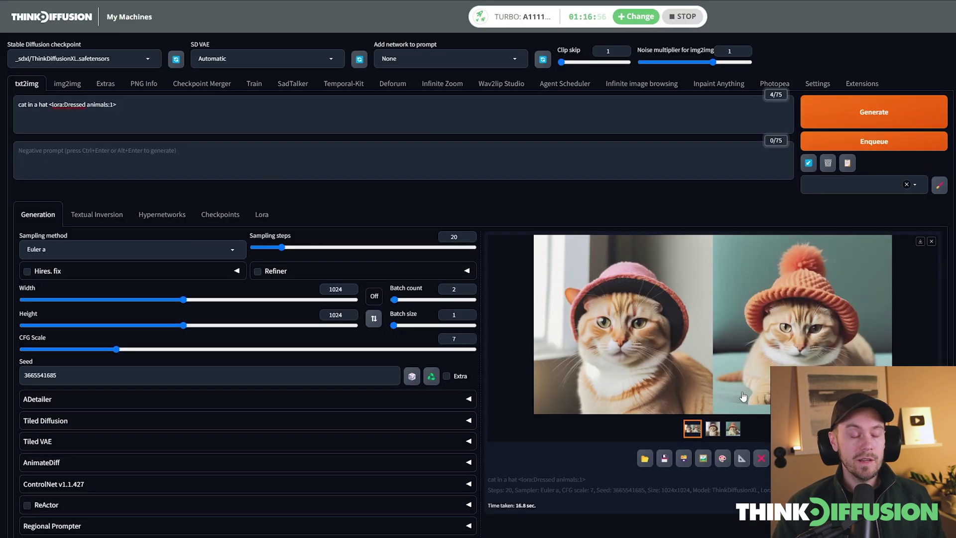